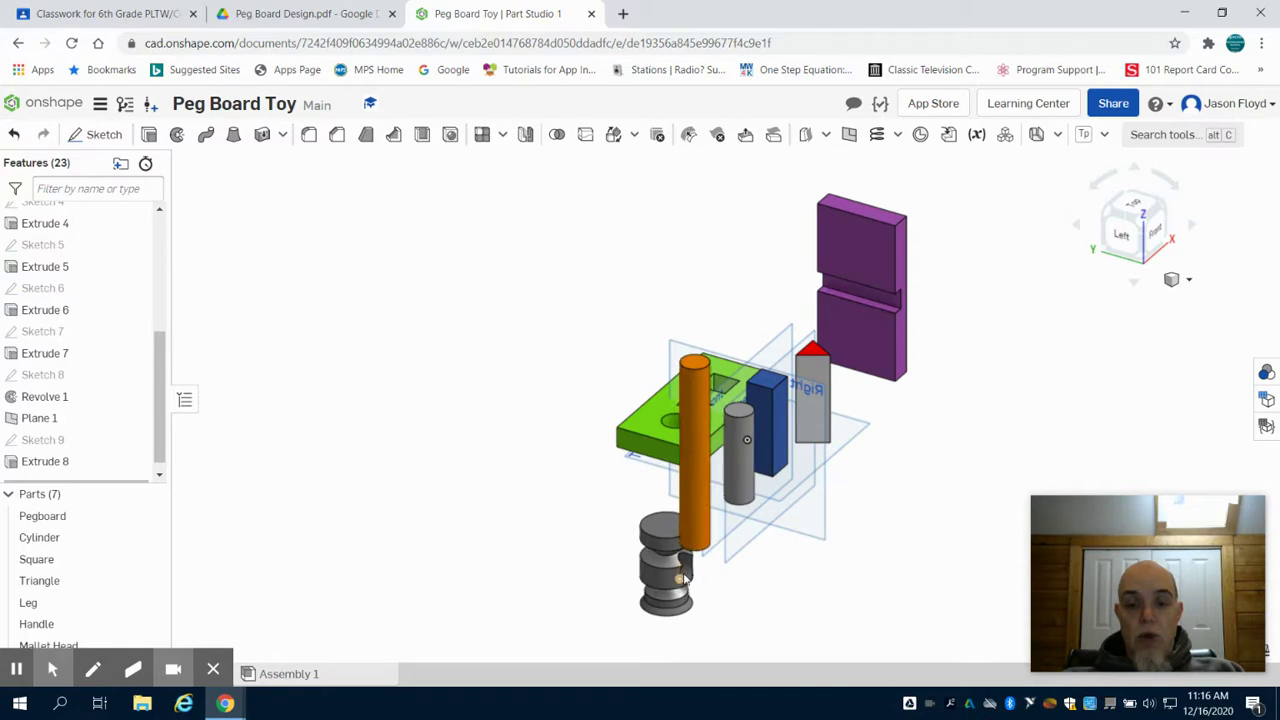
Step: In Assembly 1, insert one Pegboard instance from Part Studio 1 into the empty assembly
mouse_move(339, 673)
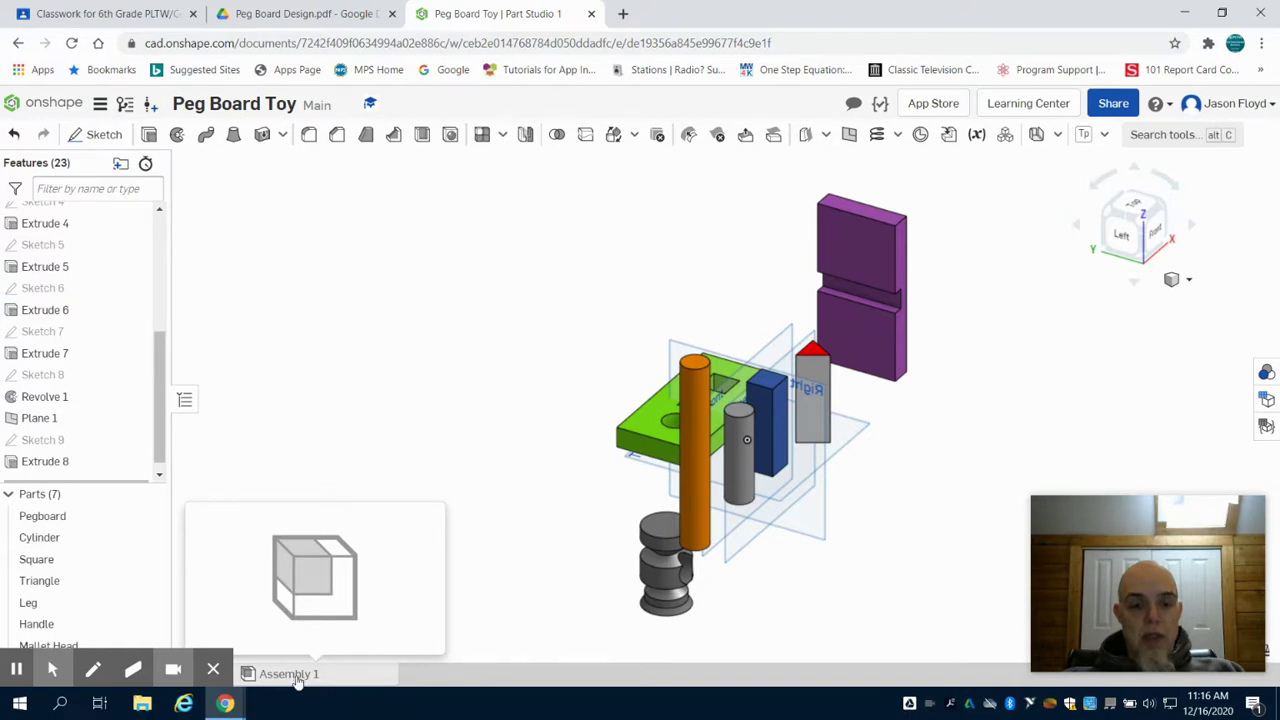
left_click(295, 675)
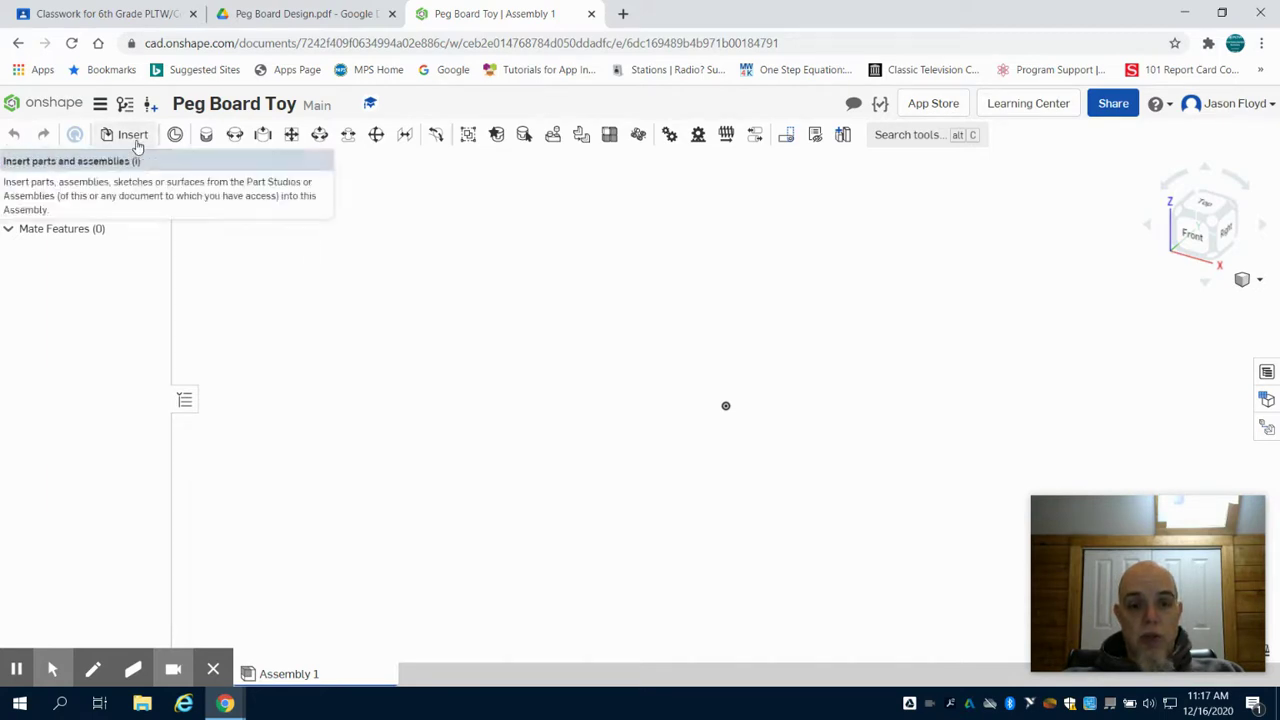
left_click(134, 138)
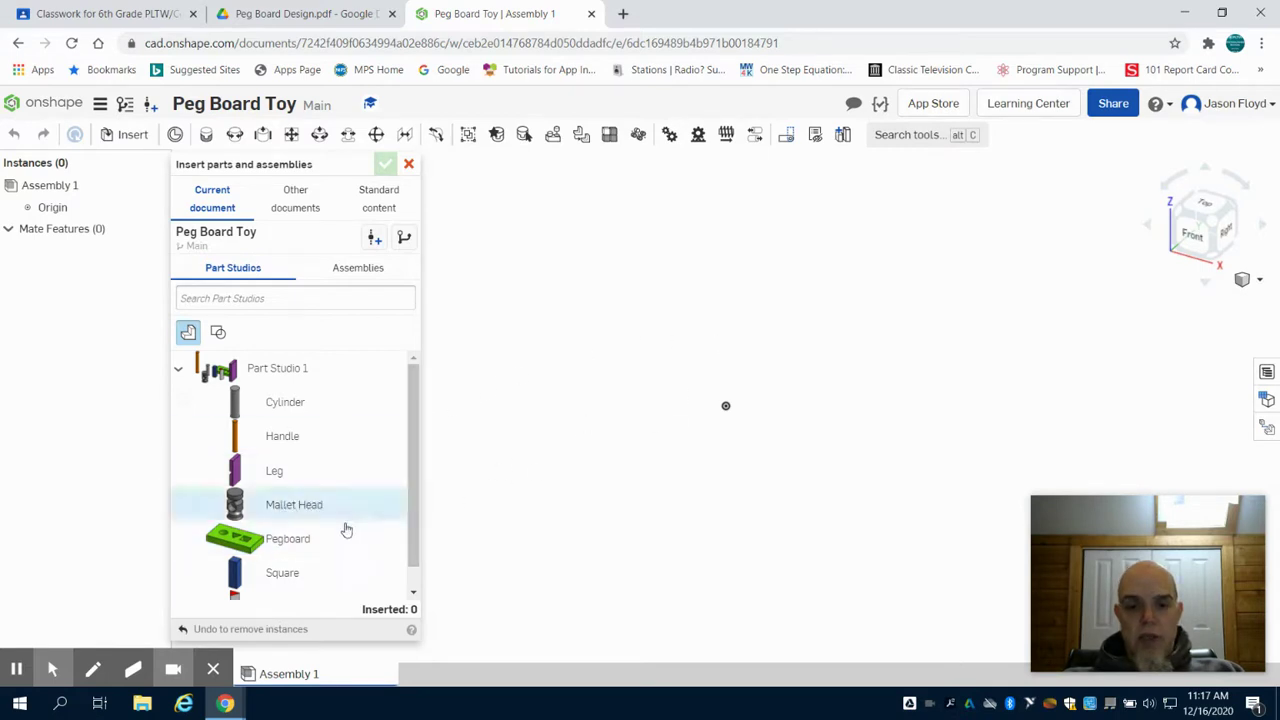
left_click(314, 534)
left_click(638, 350)
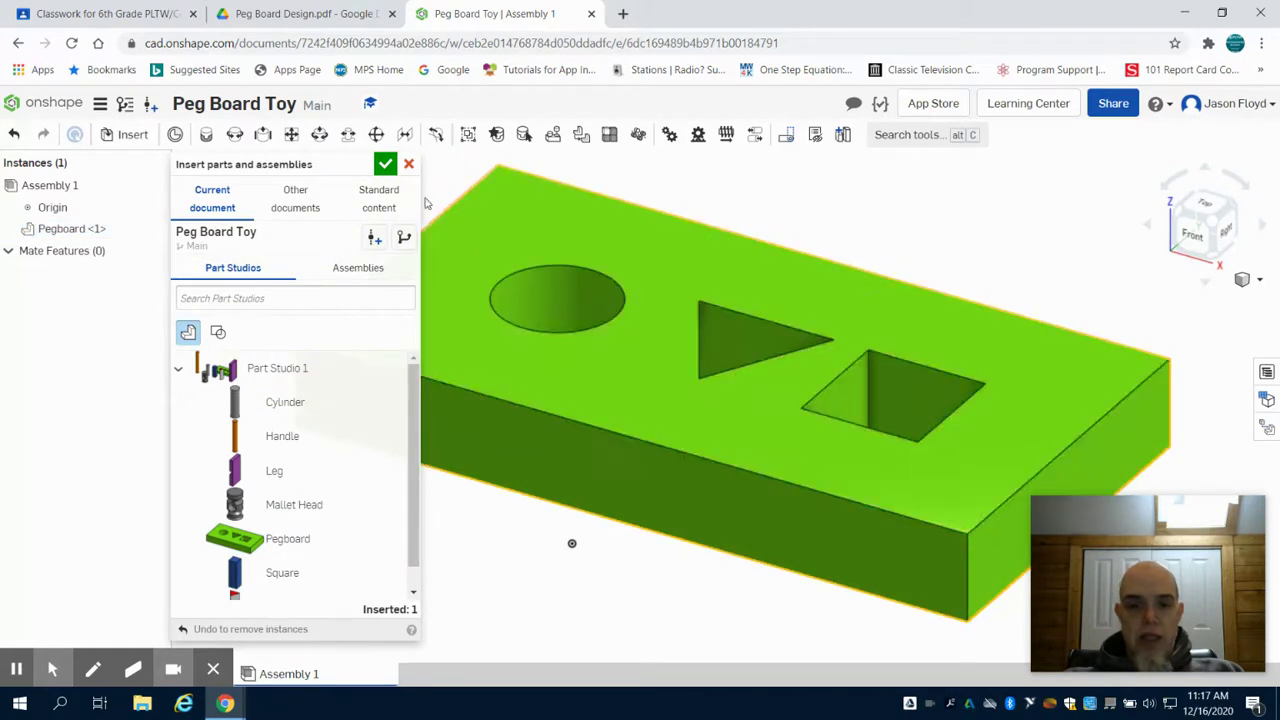
Step: Finish inserting the pegboard and shift it down-left in the viewport
left_click(386, 164)
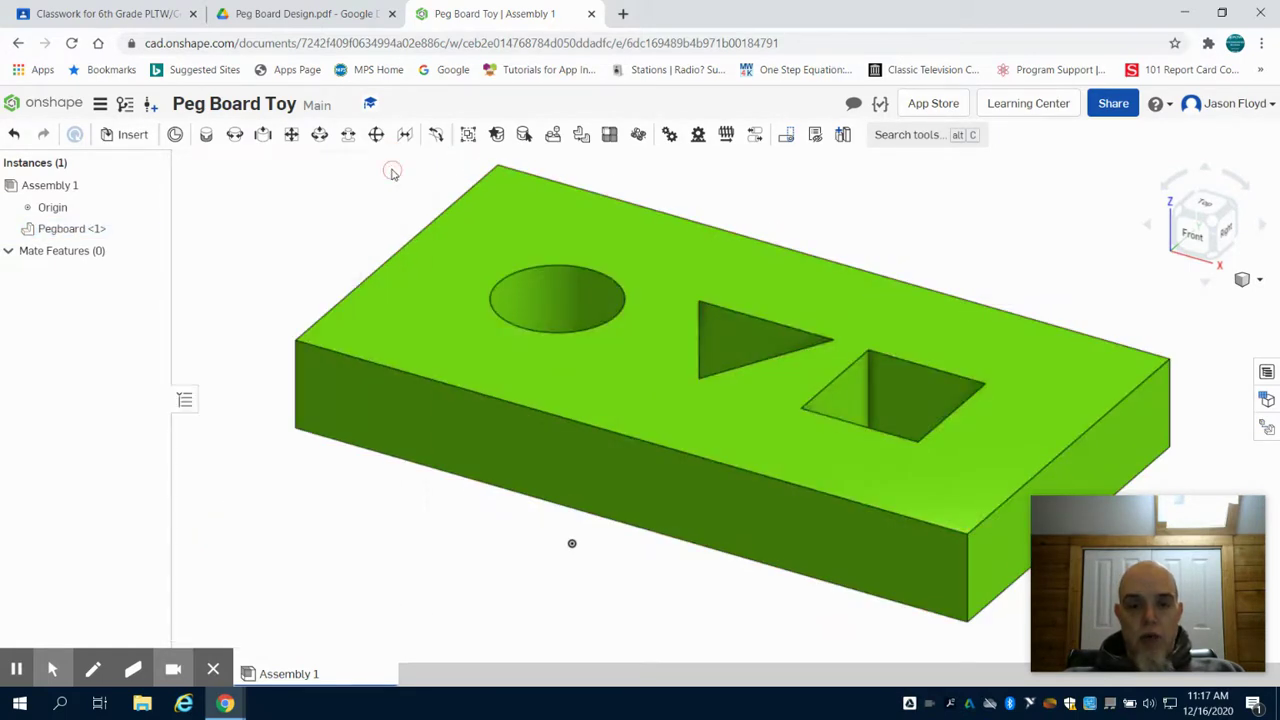
scroll(530, 212, "down", 4)
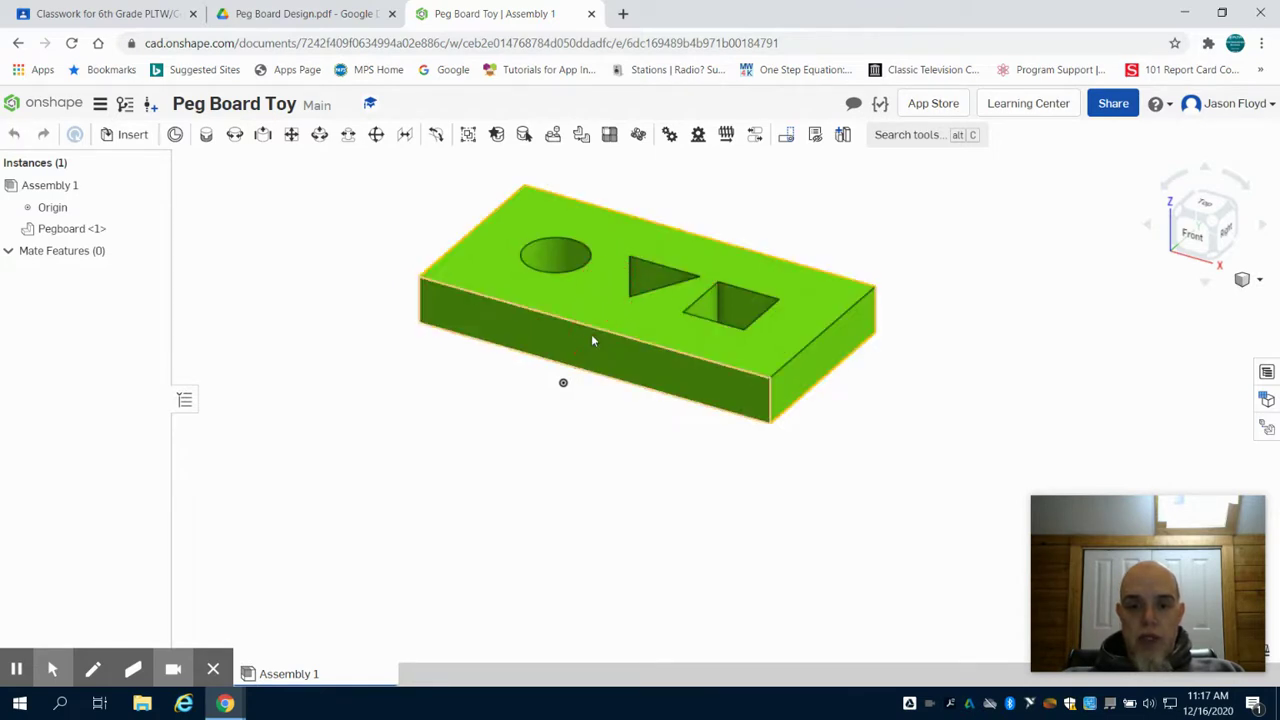
mouse_move(591, 334)
left_mouse_down()
mouse_move(551, 449)
mouse_move(571, 397)
left_mouse_up()
Step: Fix Pegboard <1> in place, confirm it no longer drags, and zoom to fit
right_click(578, 394)
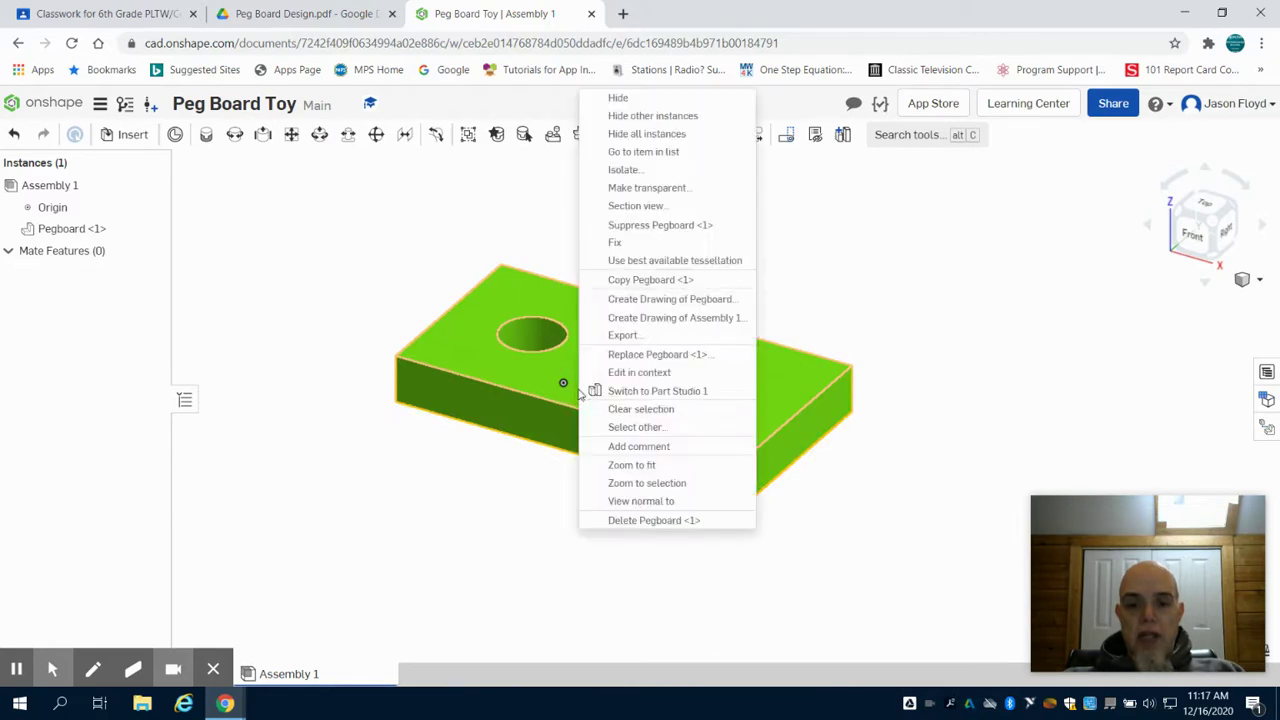
left_click(626, 248)
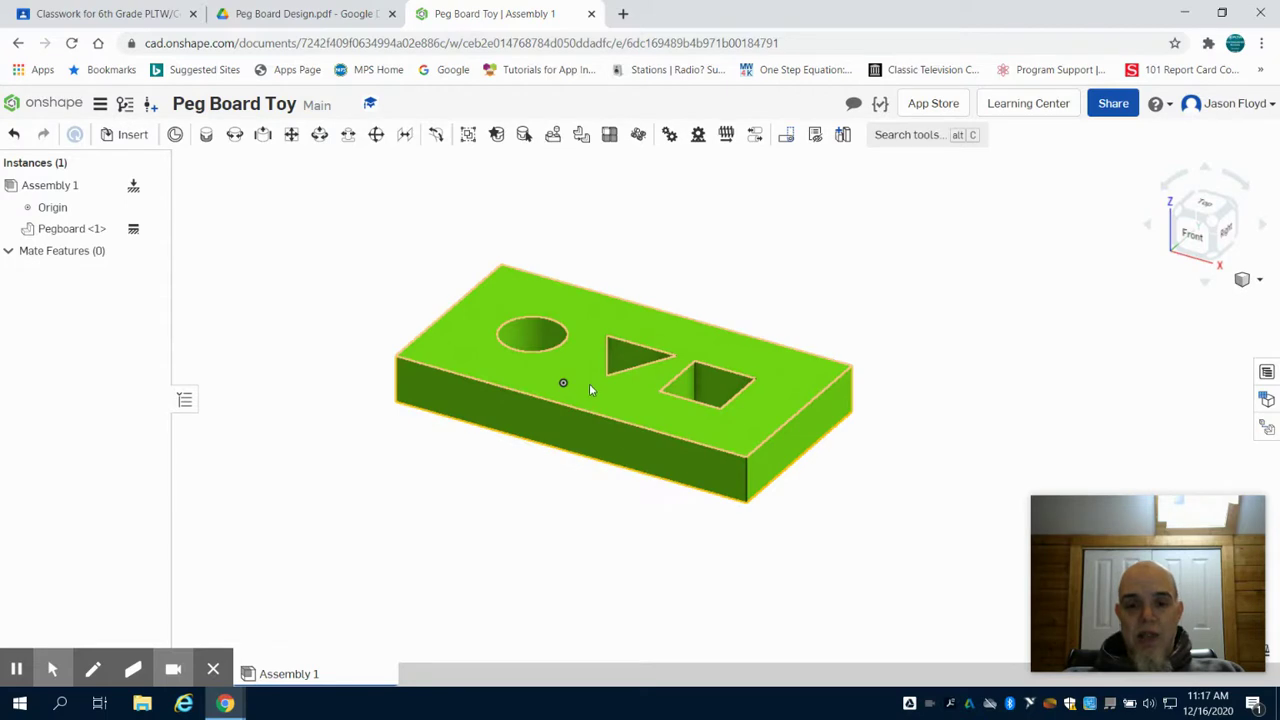
left_click_drag(579, 382, 754, 377)
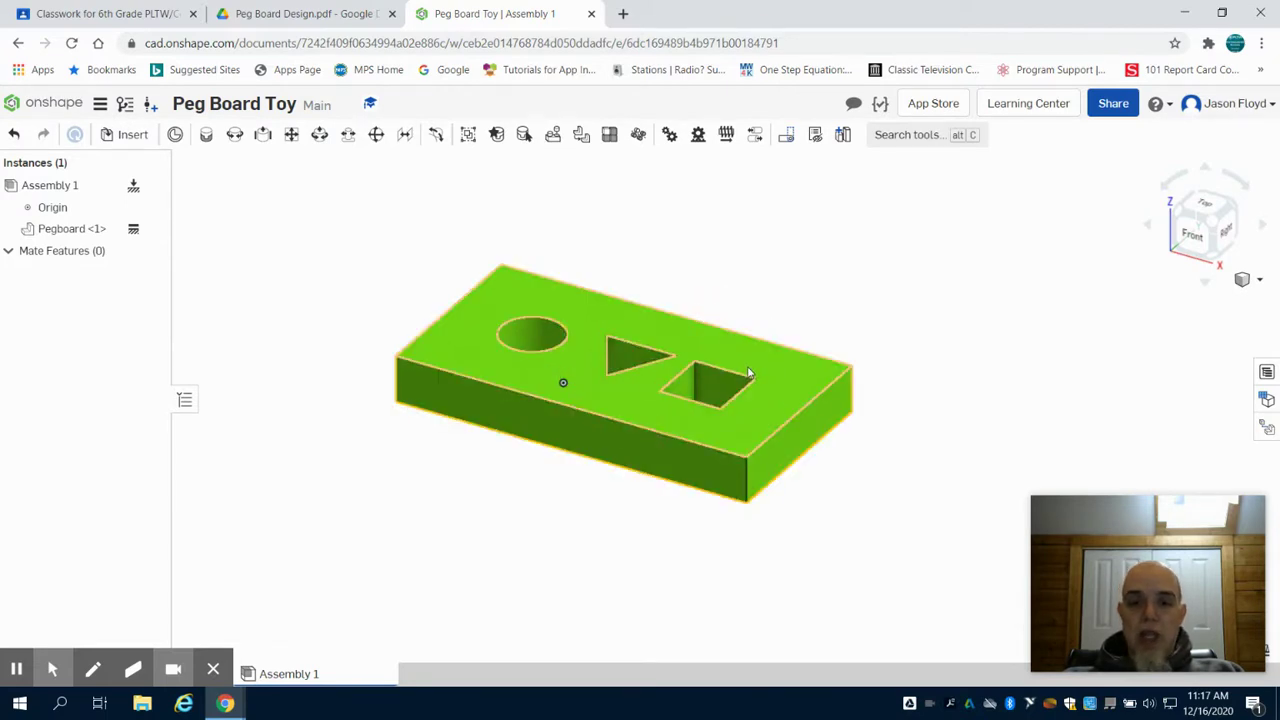
key("f")
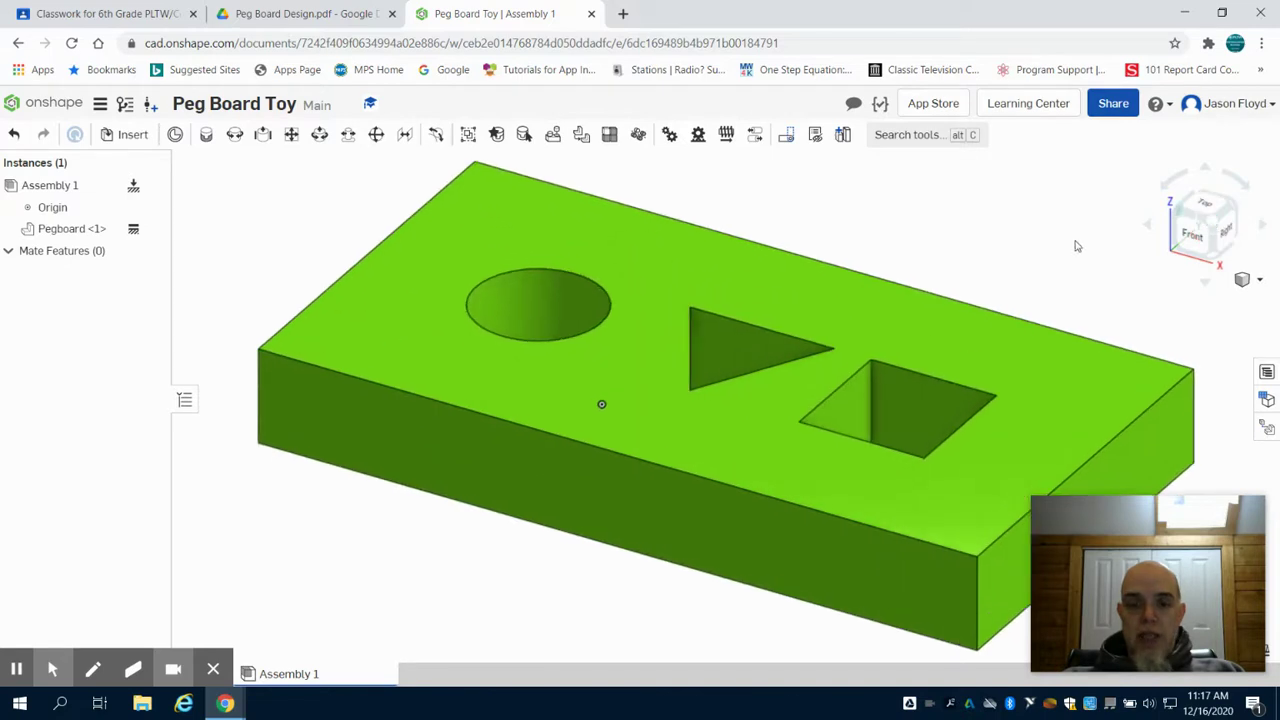
scroll(960, 295, "down", 3)
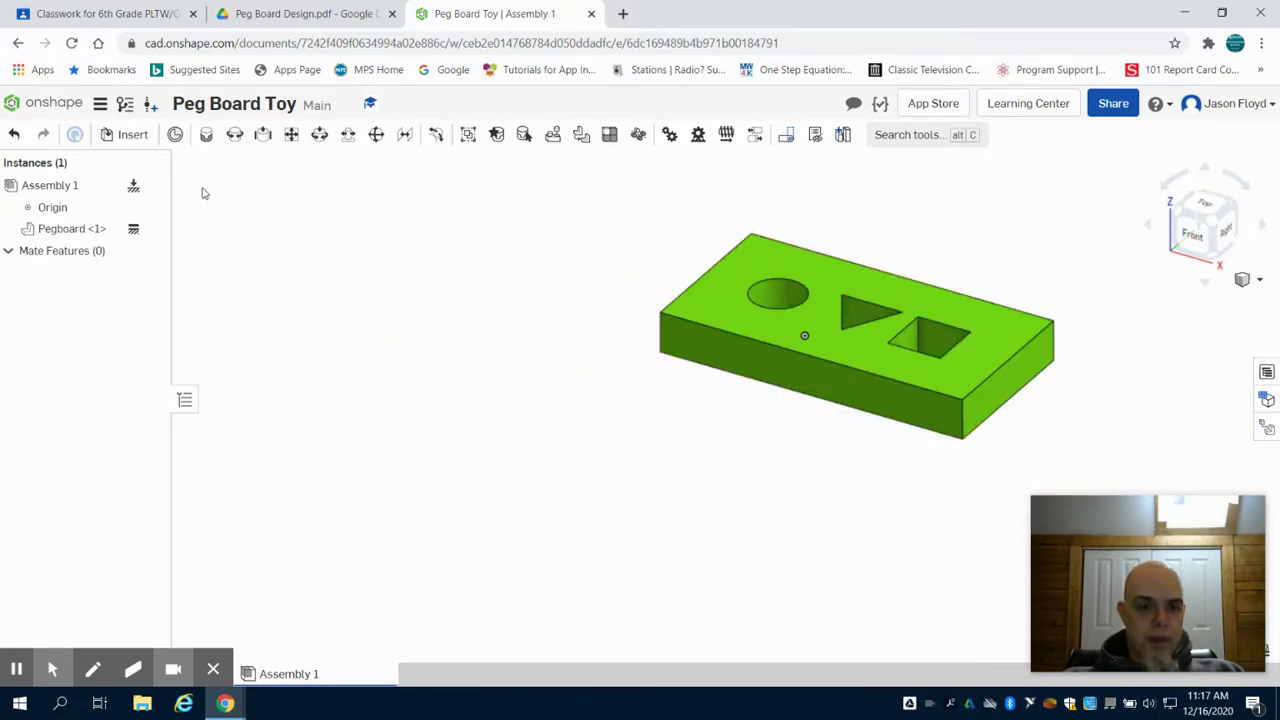
Step: Insert a Leg instance from Part Studio 1, placed to the right of the pegboard
left_click(126, 136)
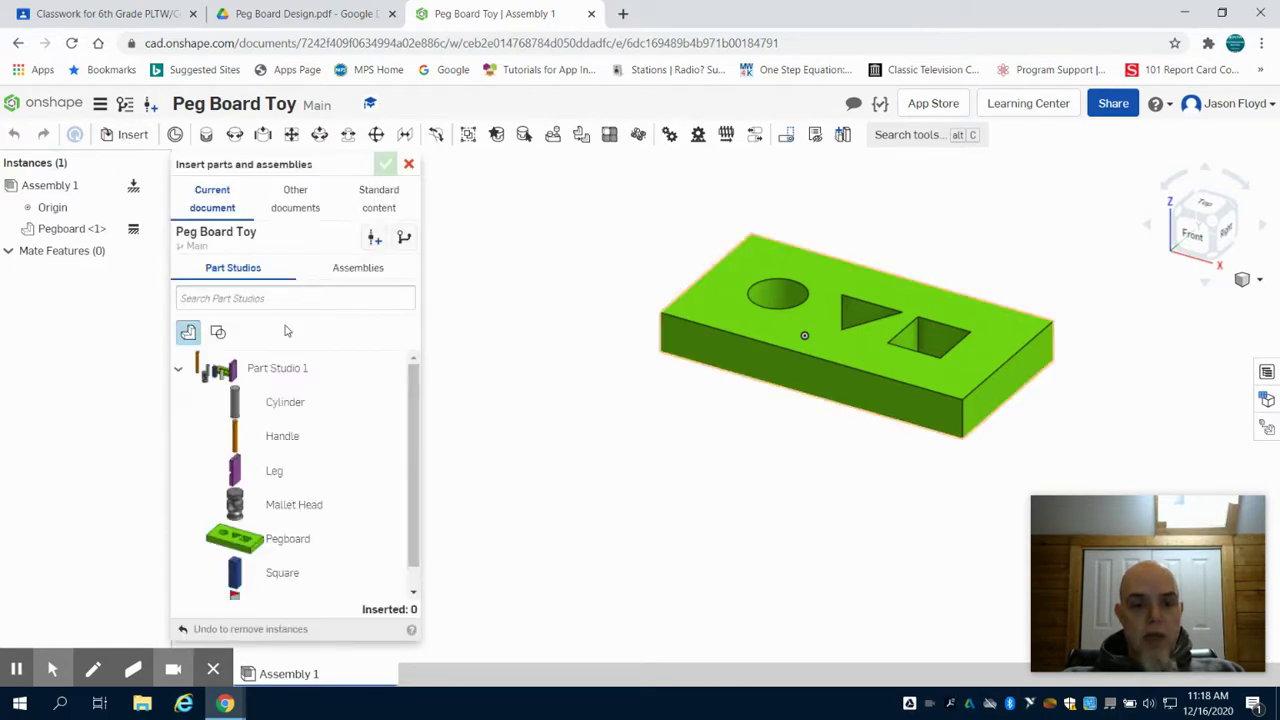
scroll(289, 395, "down", 1)
scroll(289, 400, "down", 1)
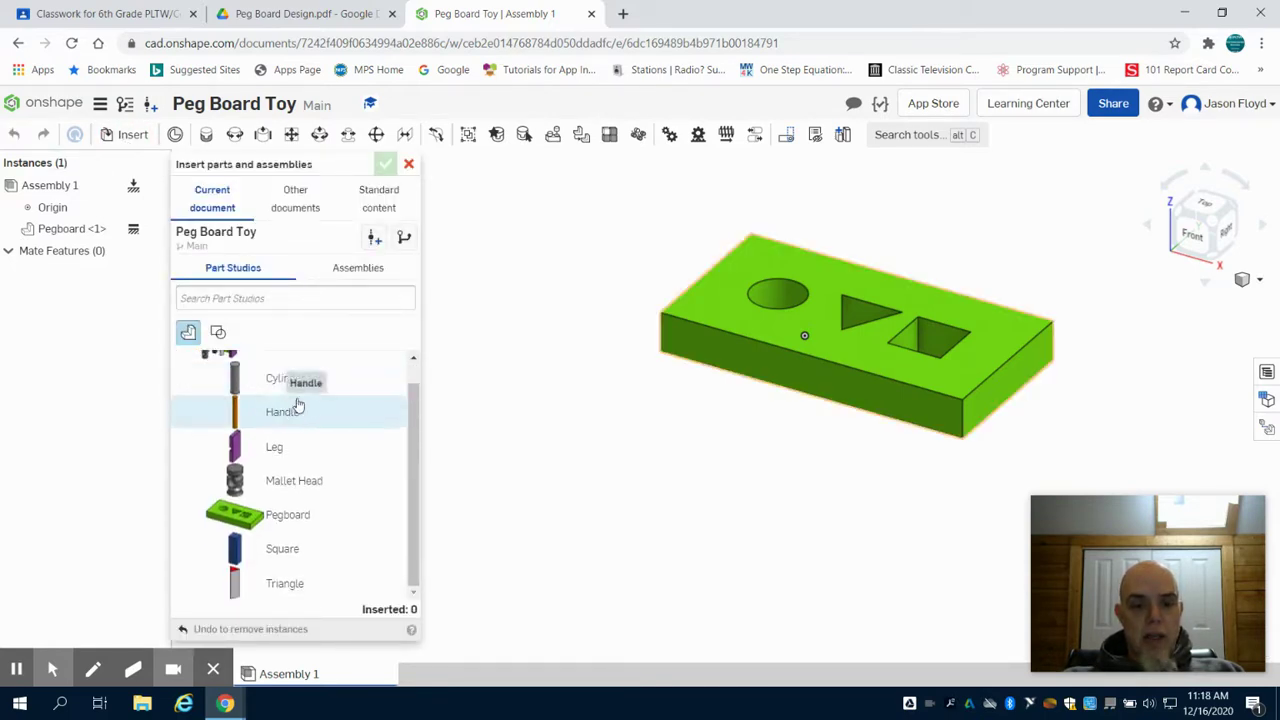
left_click(296, 449)
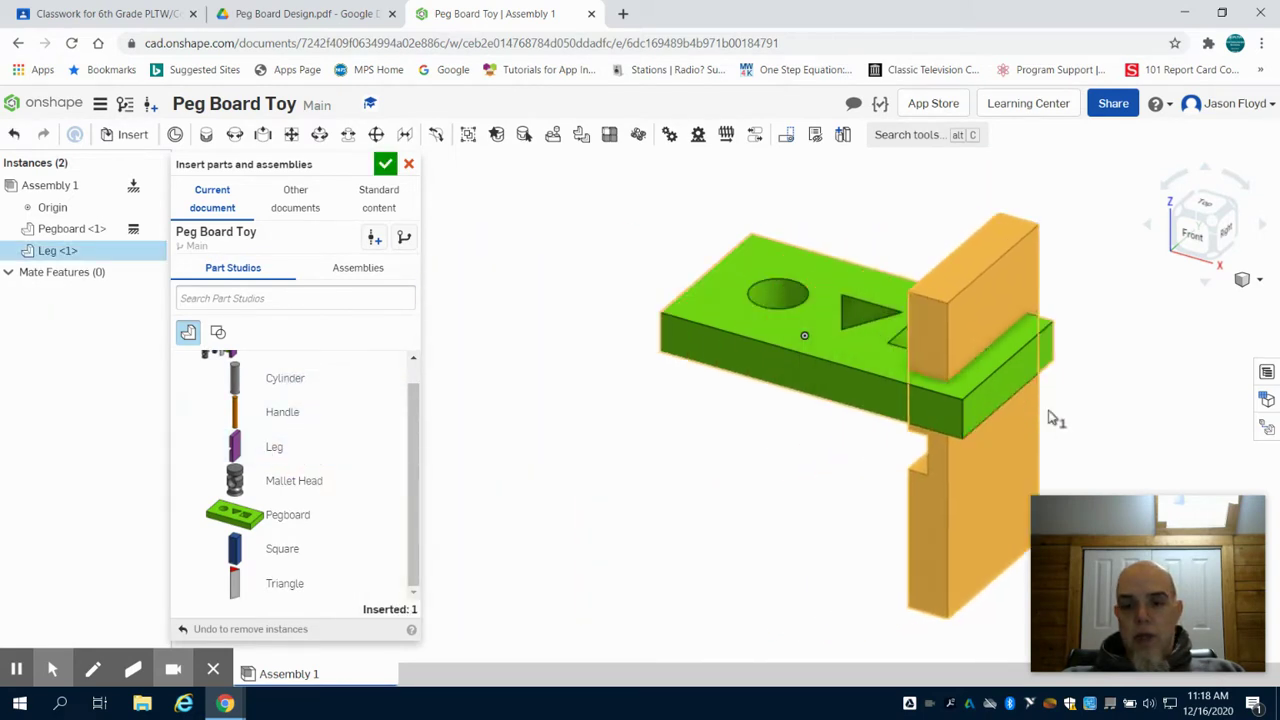
left_click(1111, 407)
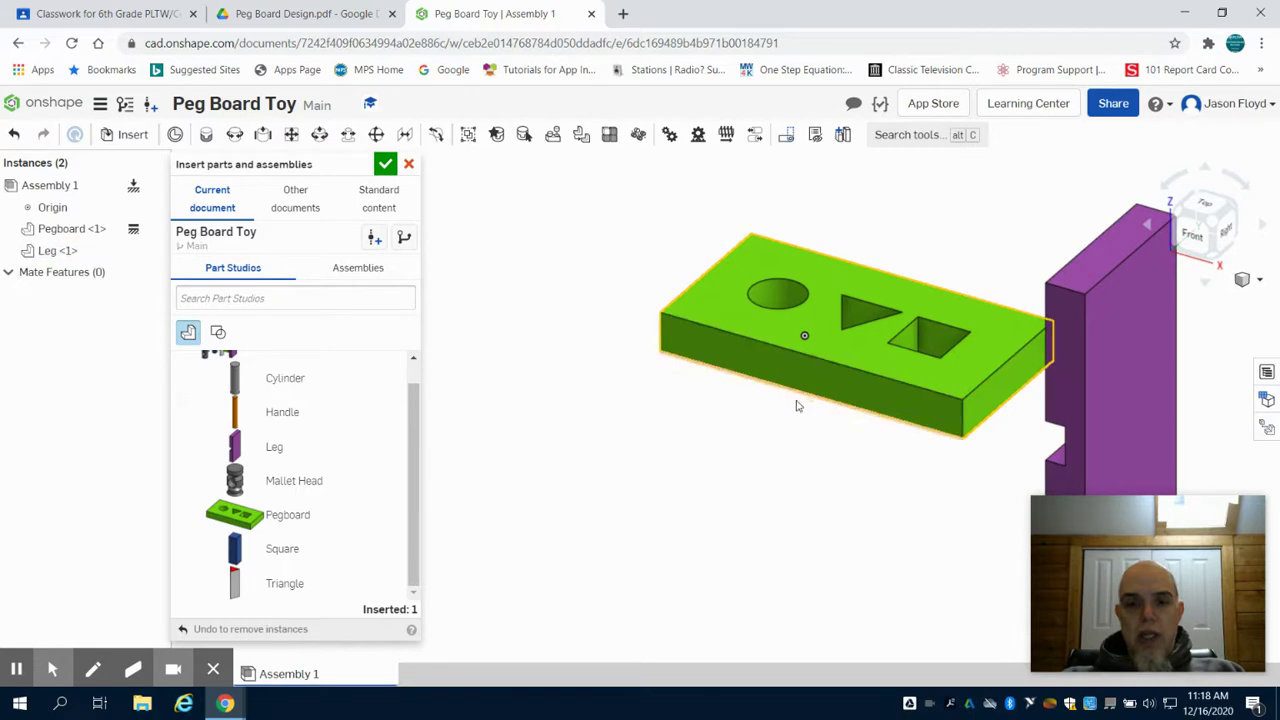
left_click(385, 166)
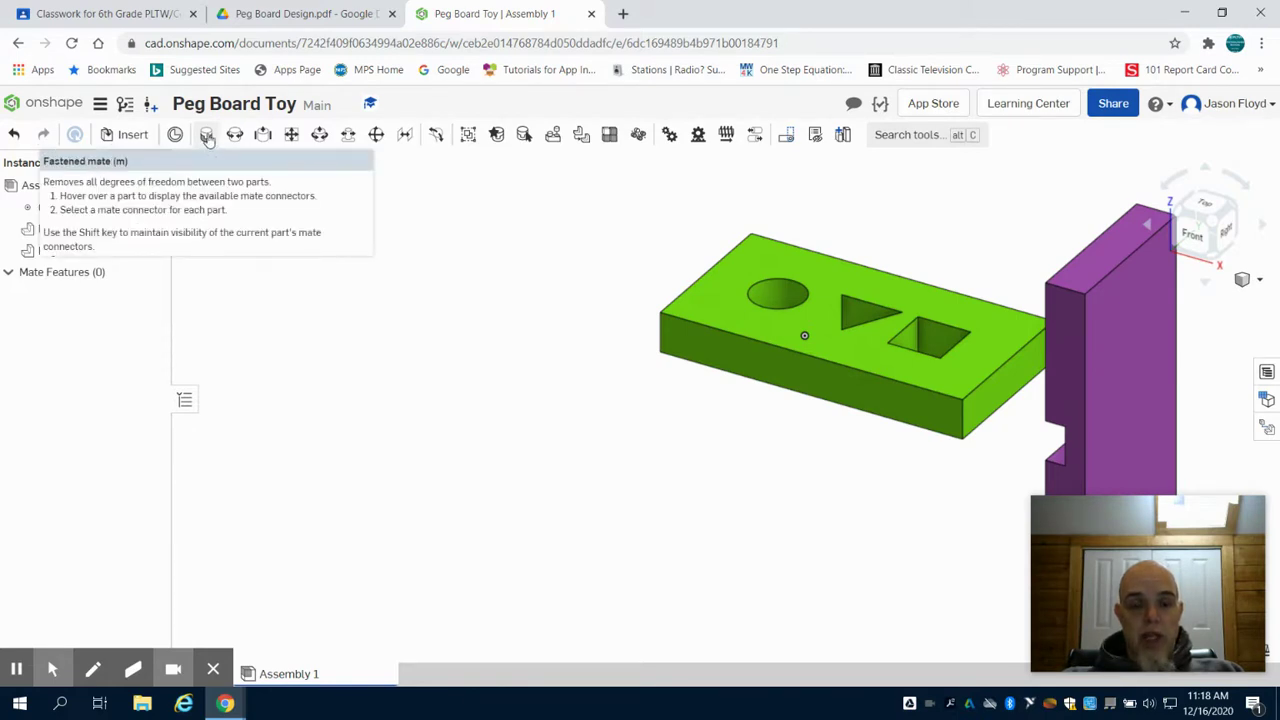
Step: Create Fastened 1 joining the leg's slot-face connector to the pegboard's end connector
left_click(207, 138)
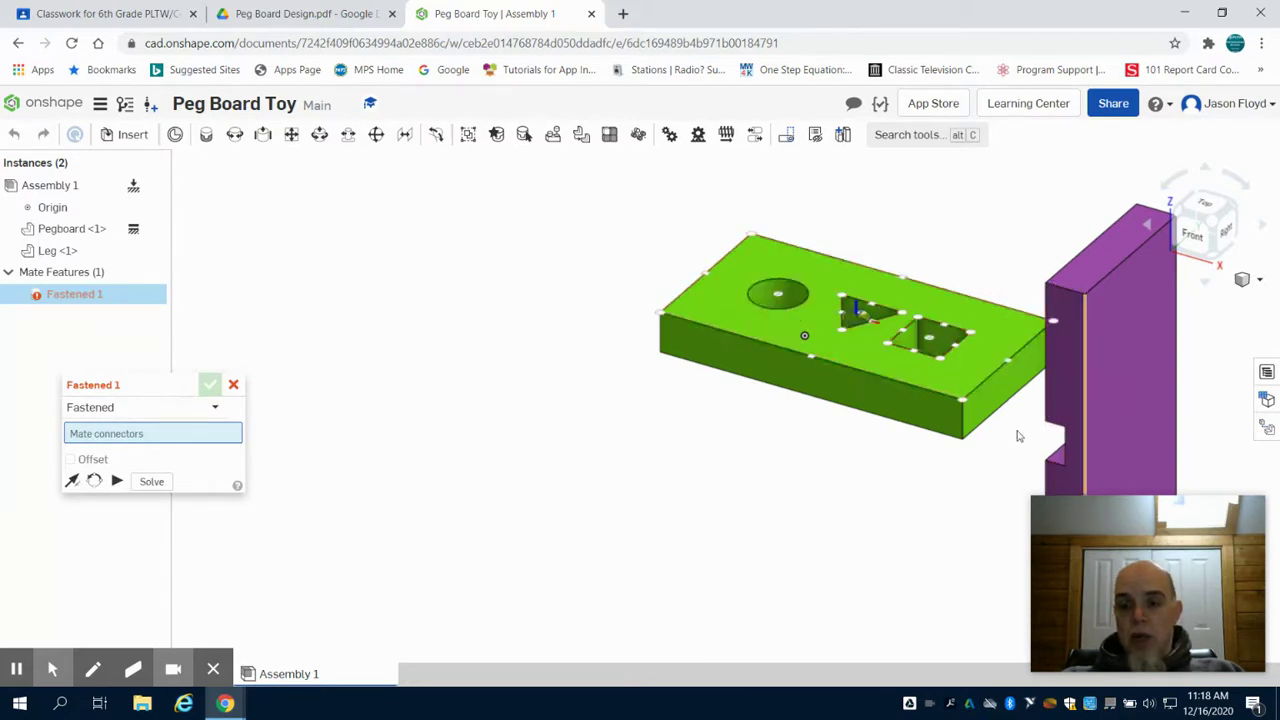
right_click_drag(1014, 434, 1040, 463)
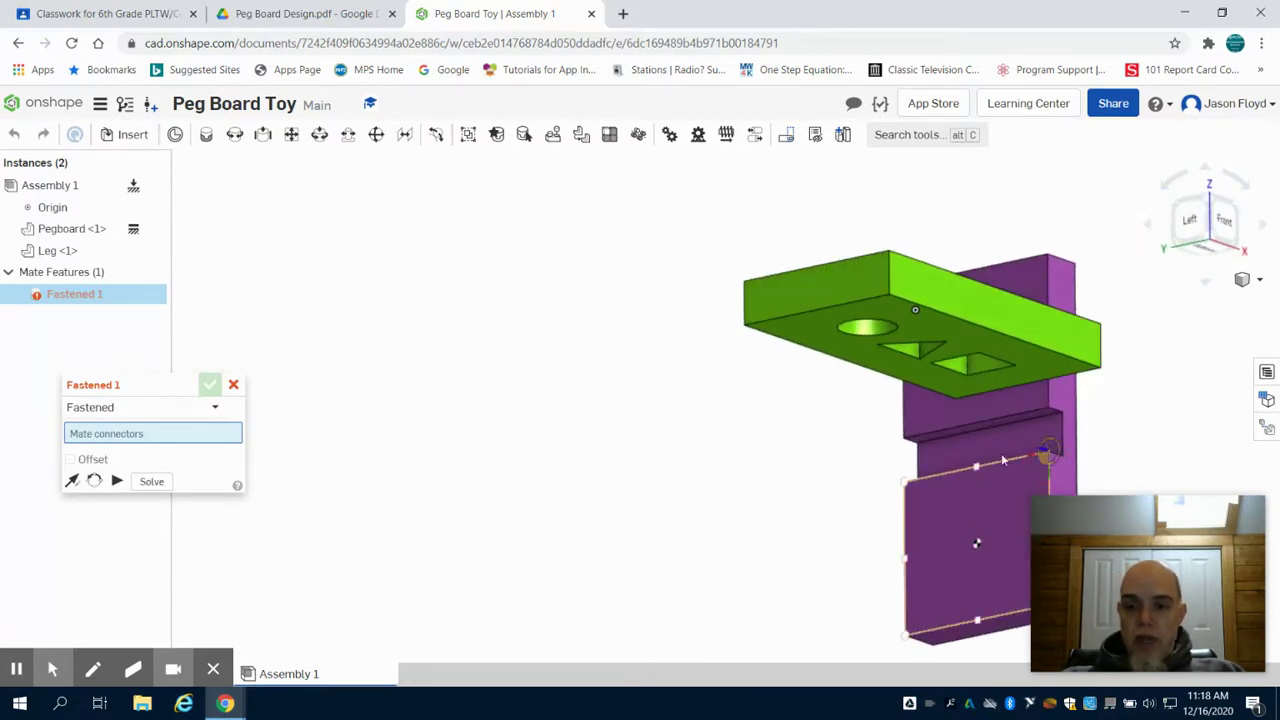
scroll(984, 446, "up", 5)
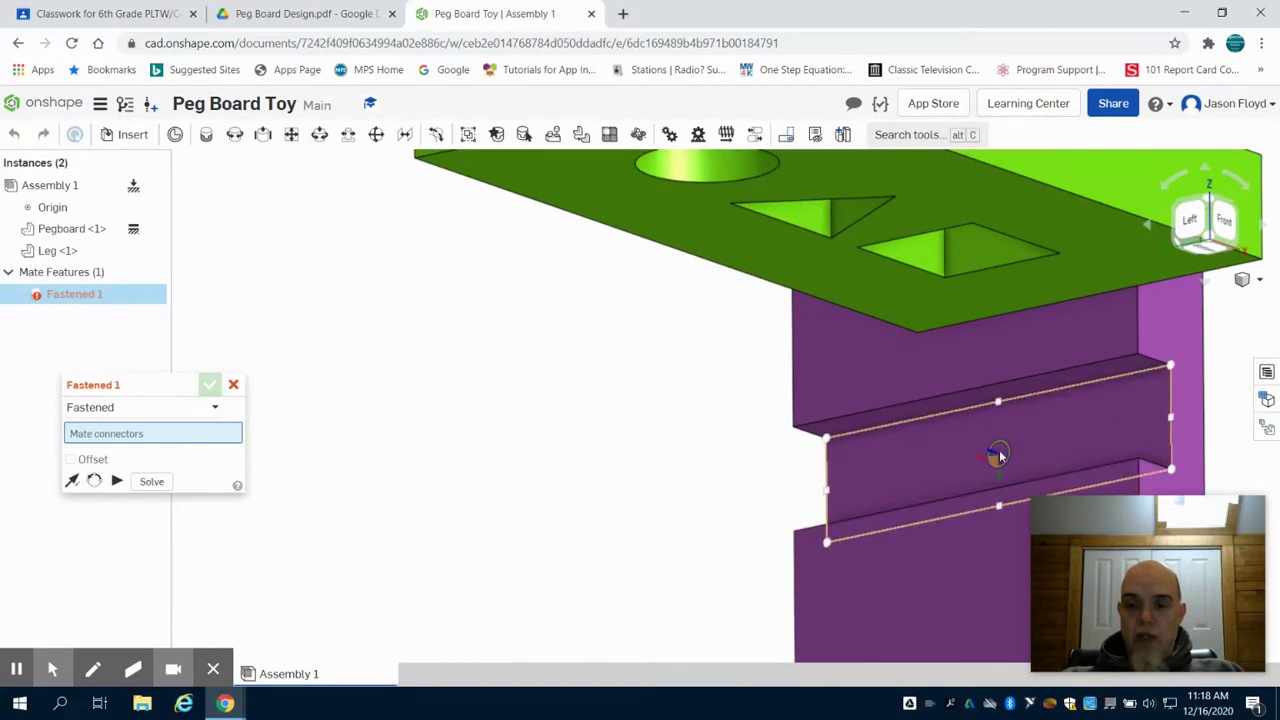
left_click(998, 455)
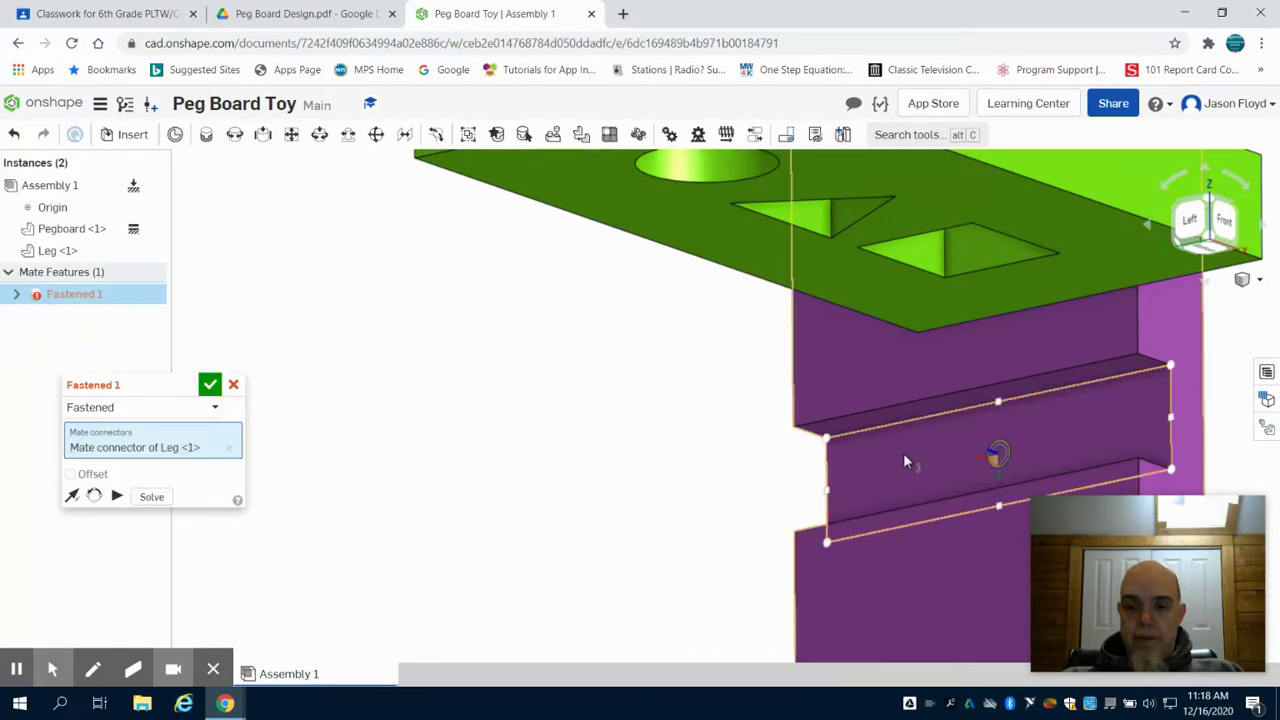
scroll(937, 450, "down", 5)
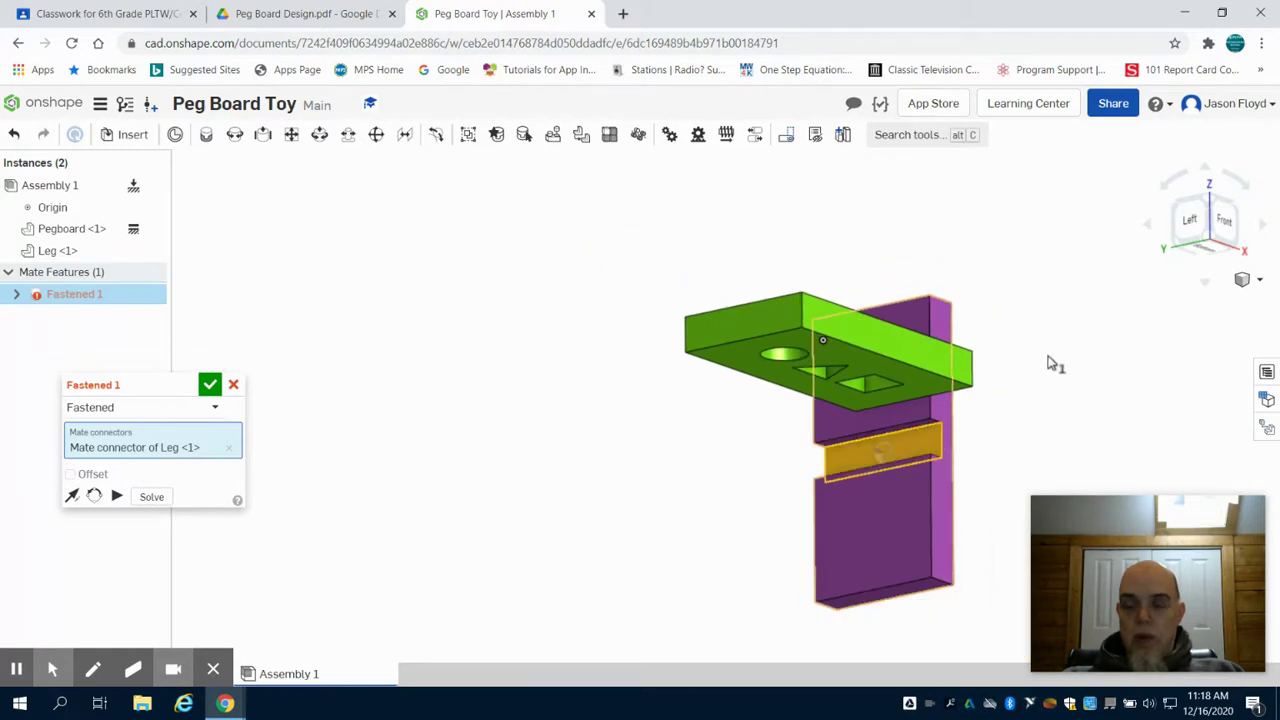
right_click_drag(1051, 366, 875, 398)
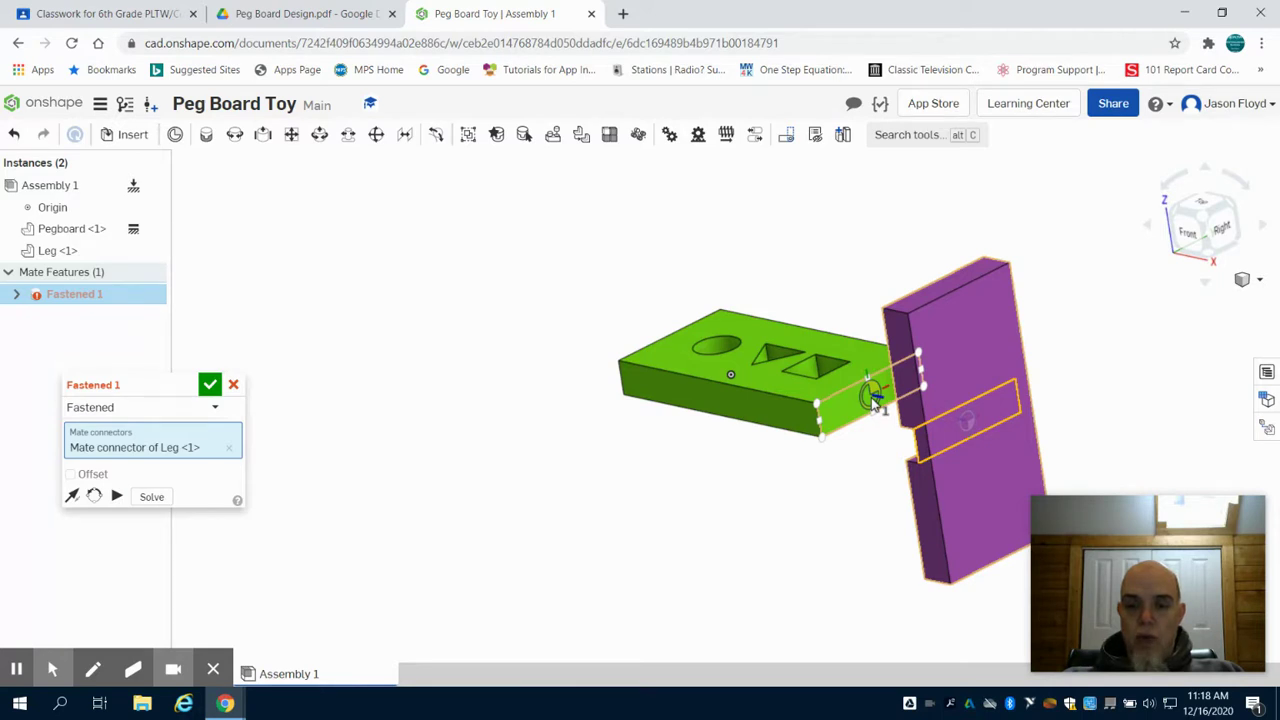
left_click(871, 397)
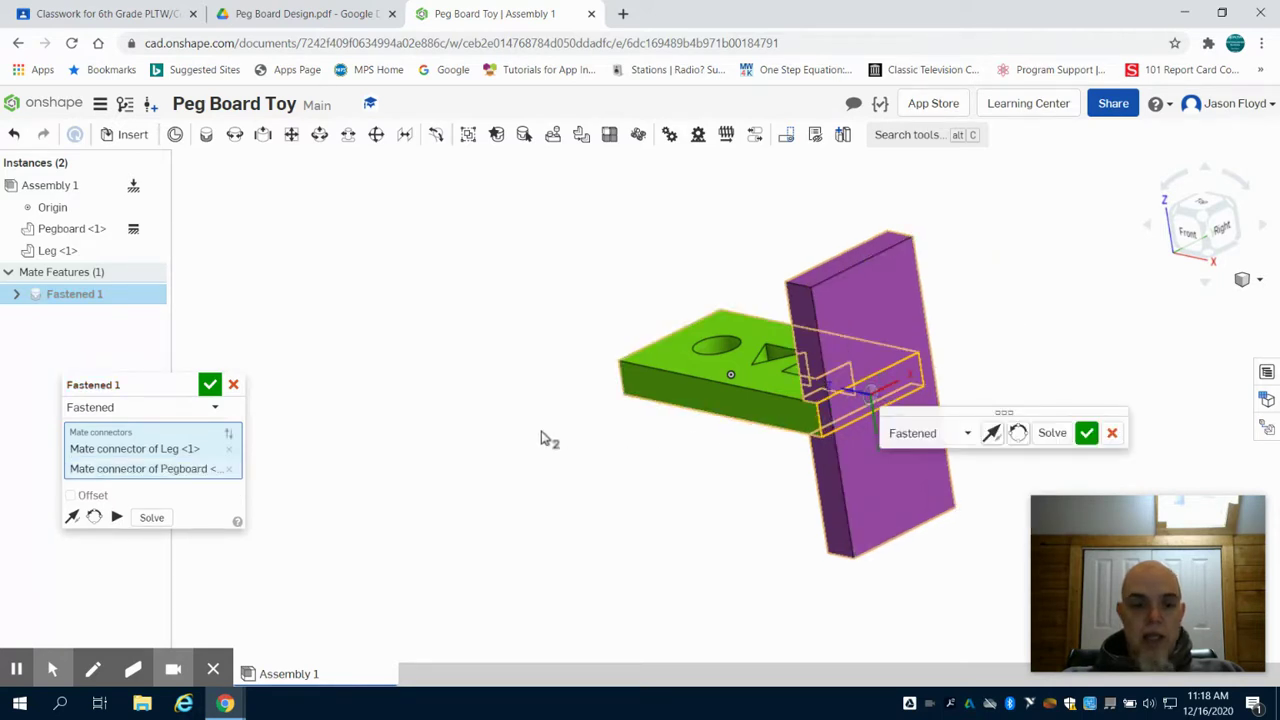
left_click(209, 385)
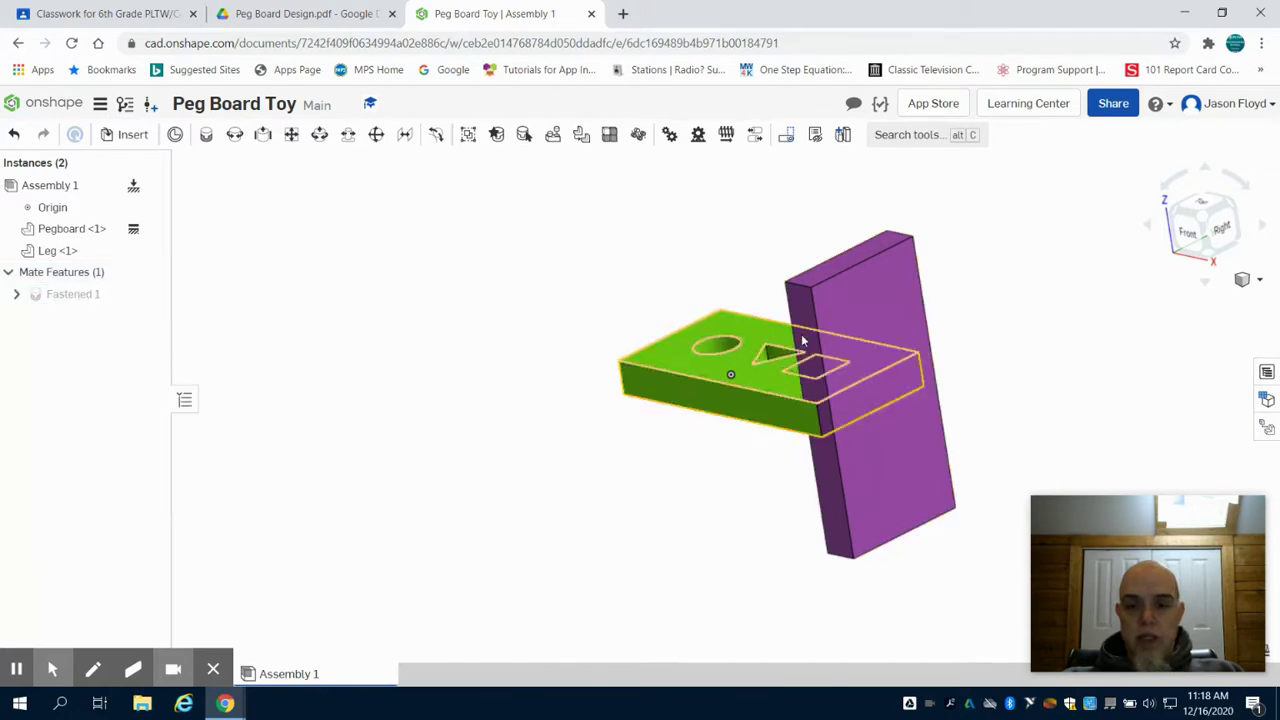
Step: Inspect the fastened joint from the side, return to isometric, and pick Leg for insertion
right_click_drag(738, 472, 905, 490)
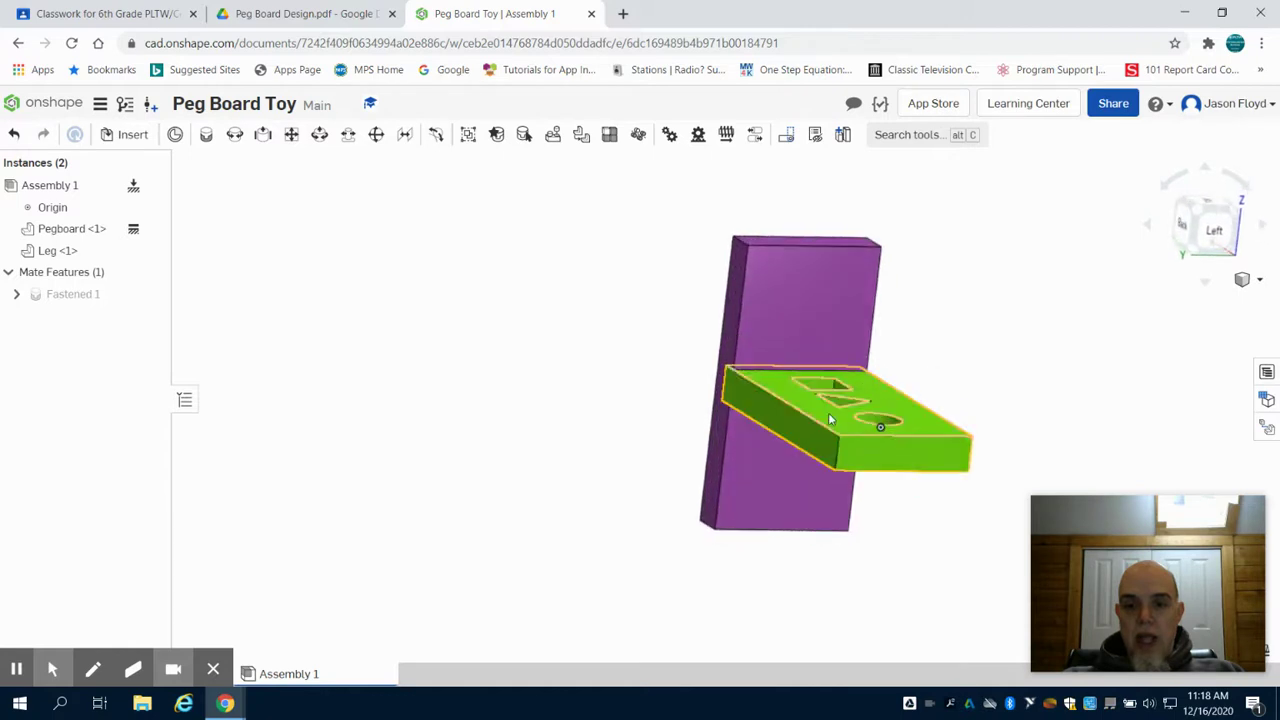
right_click_drag(712, 358, 724, 354)
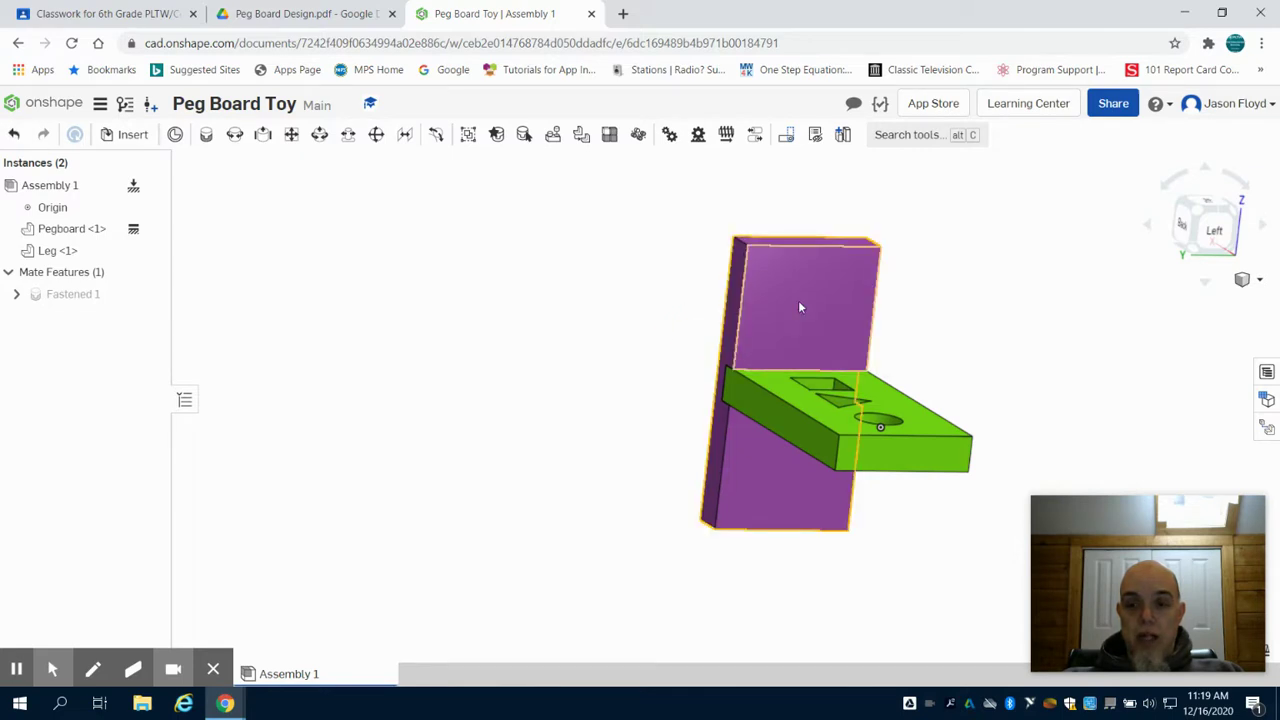
left_click(1180, 215)
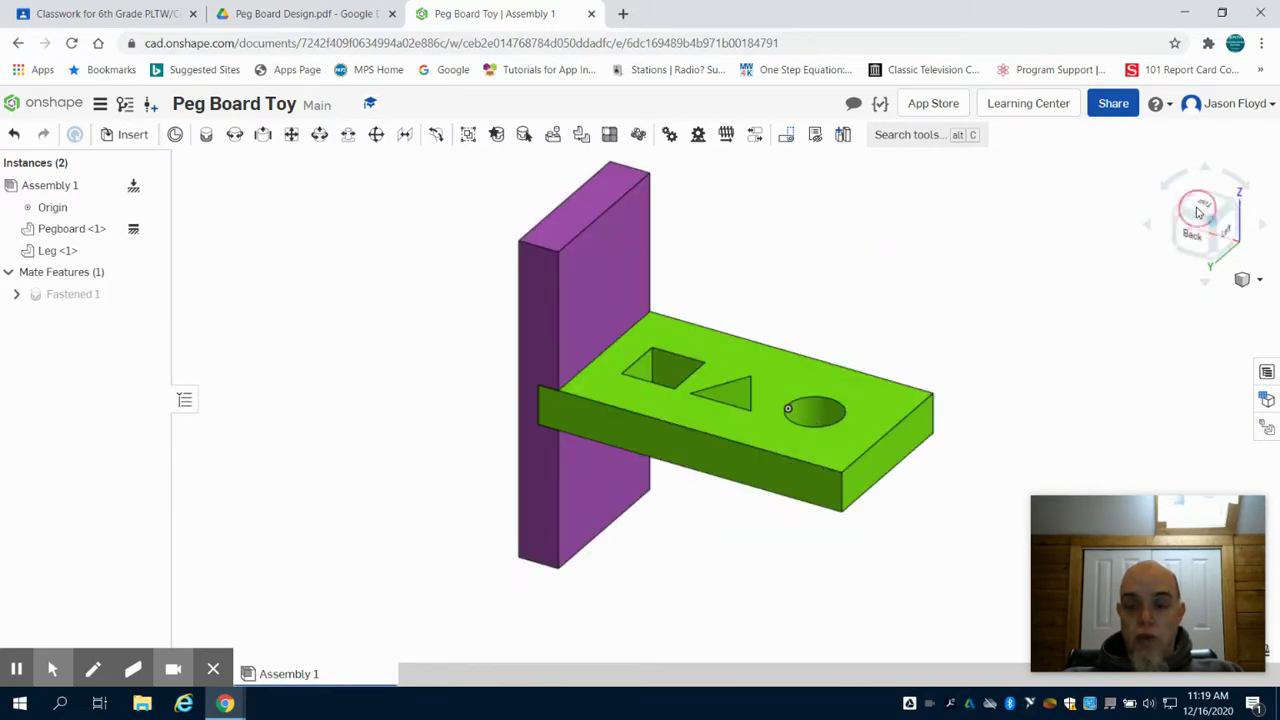
left_click(127, 137)
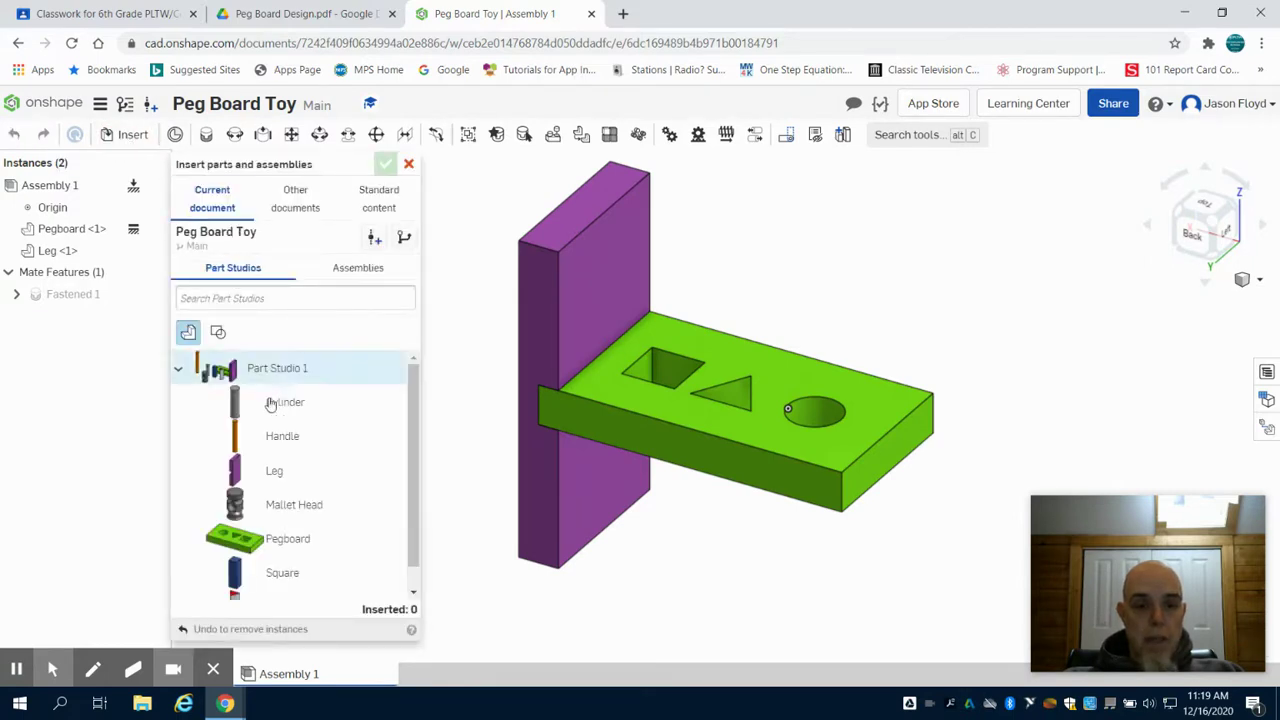
left_click(278, 467)
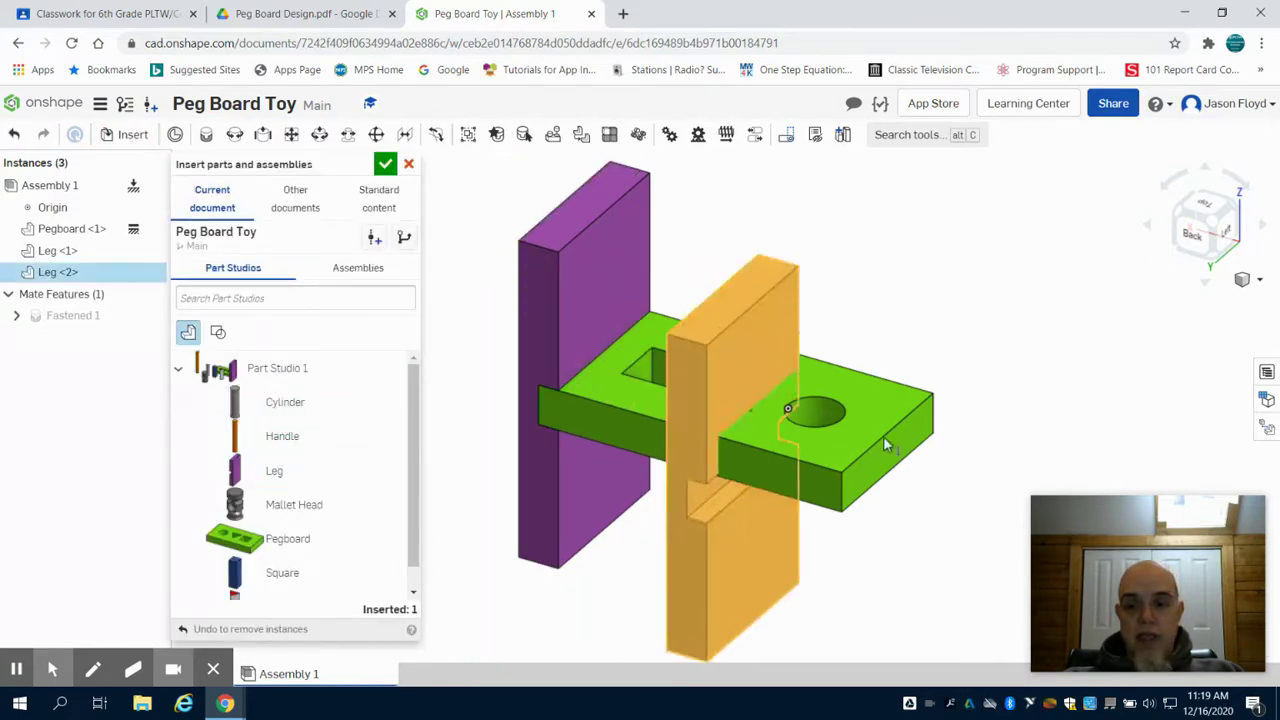
Step: Set Leg <2> down to the right of the pegboard and finish inserting
left_click(1095, 300)
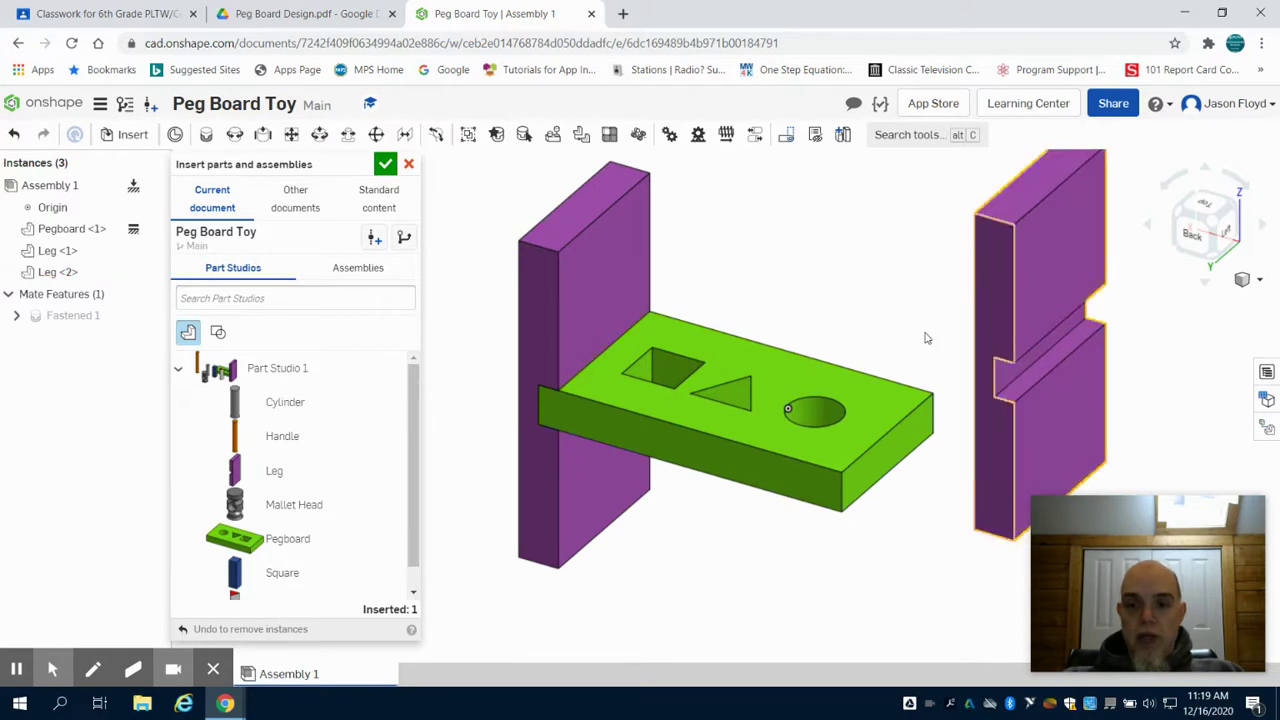
left_click(385, 164)
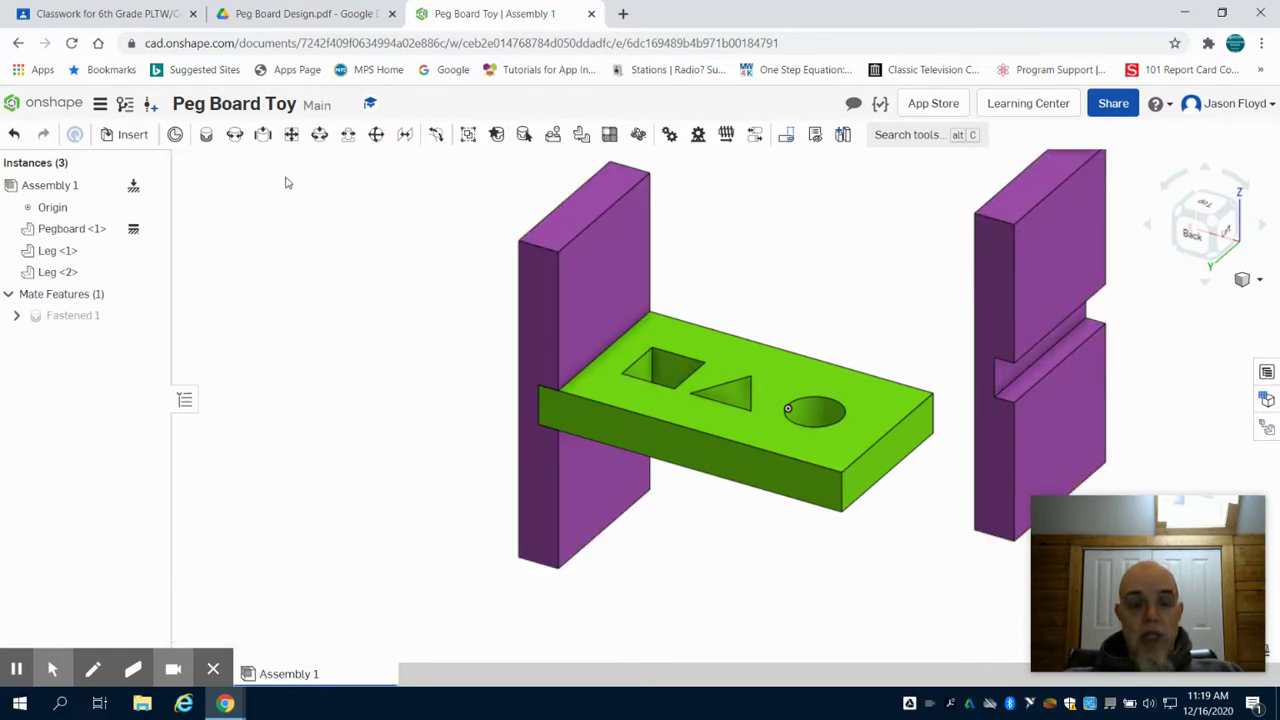
Step: Fasten the pegboard's right-end connector to the connector inside Leg <2>'s slot
left_click(207, 138)
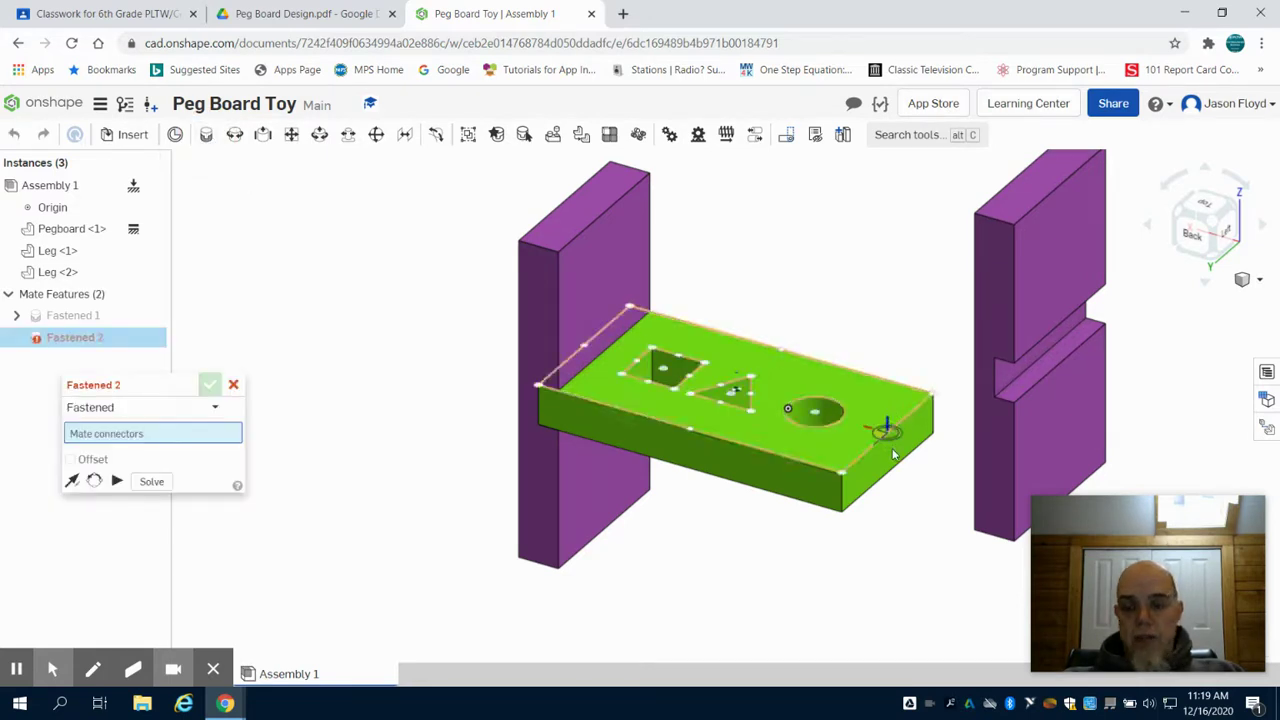
scroll(892, 448, "up", 3)
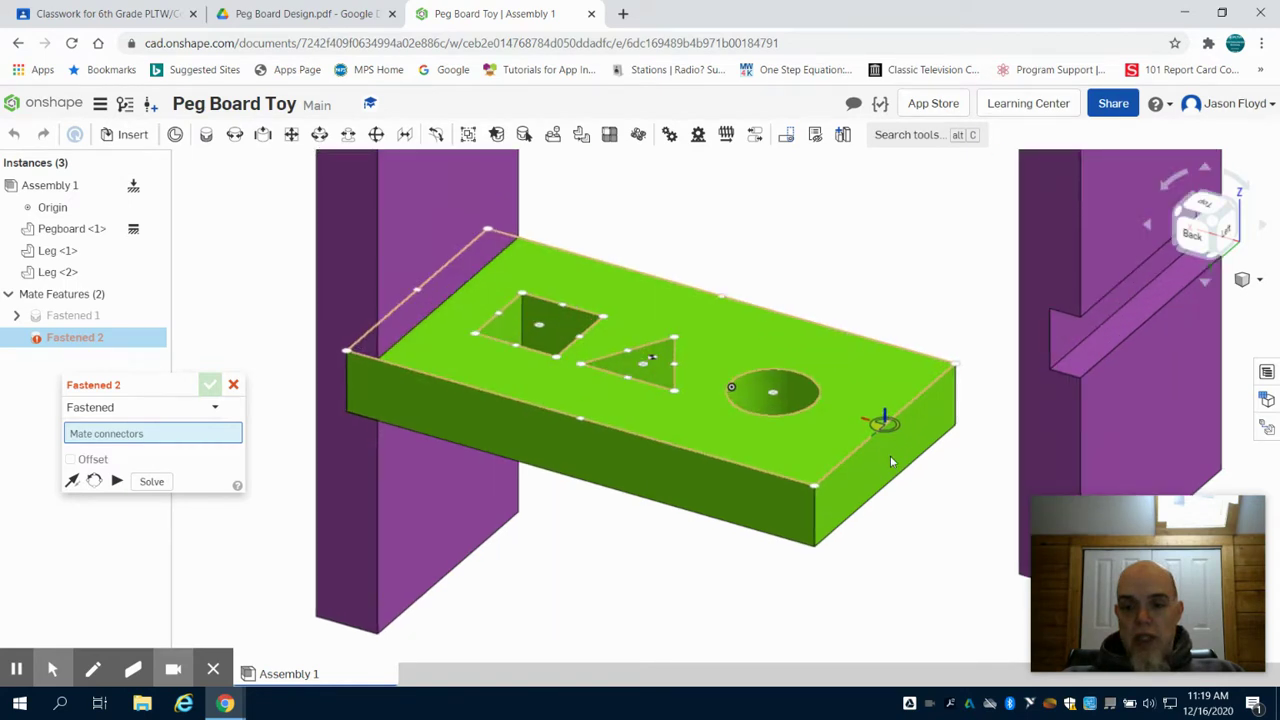
scroll(890, 455, "up", 2)
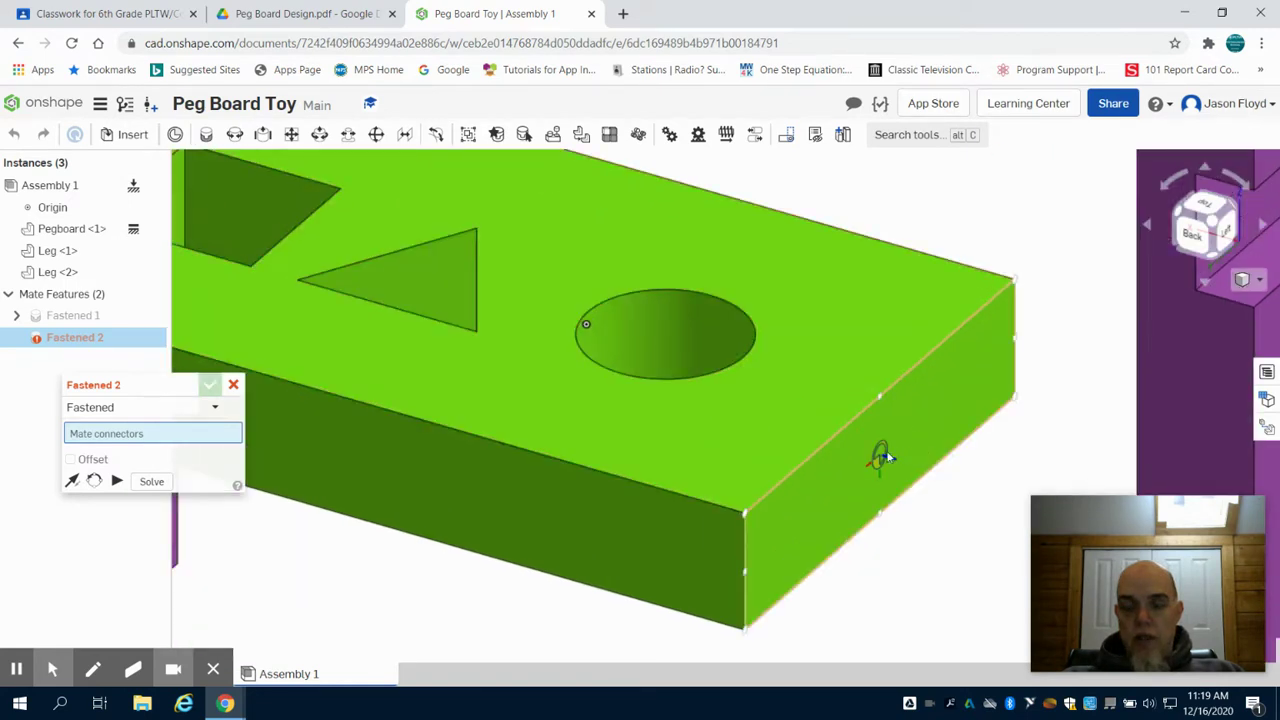
left_click(884, 455)
scroll(884, 440, "down", 5)
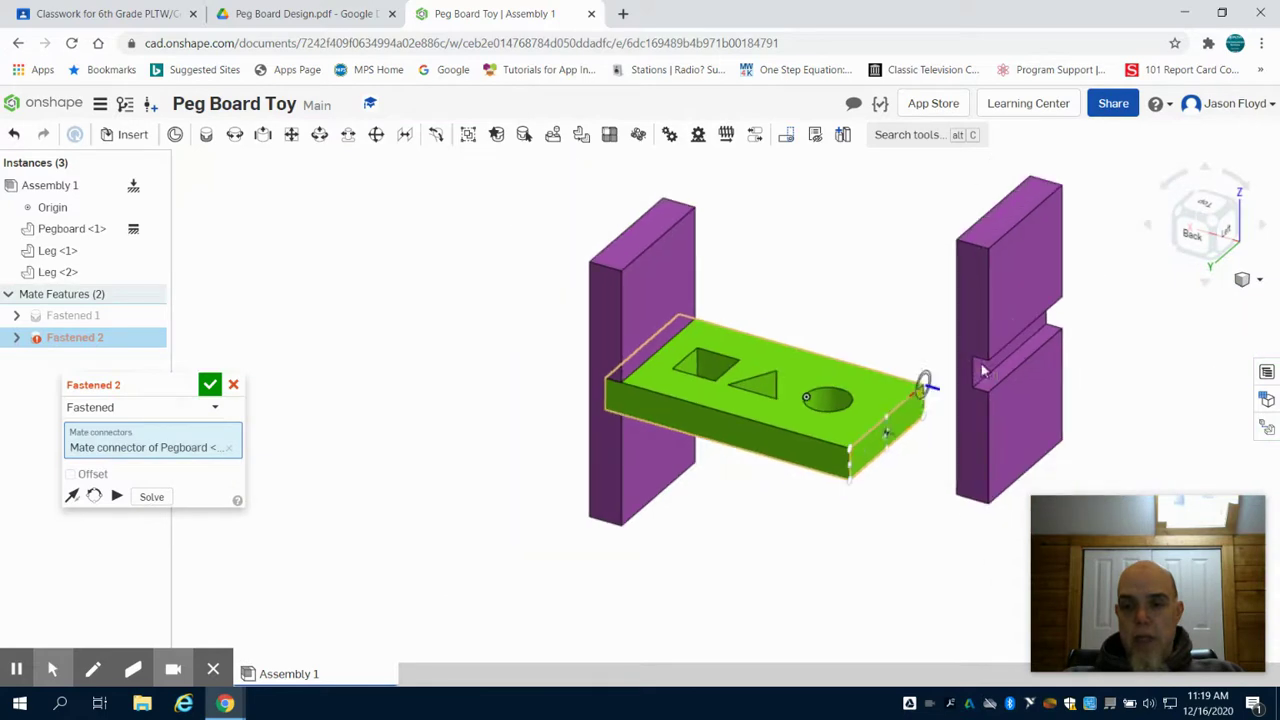
scroll(990, 365, "up", 4)
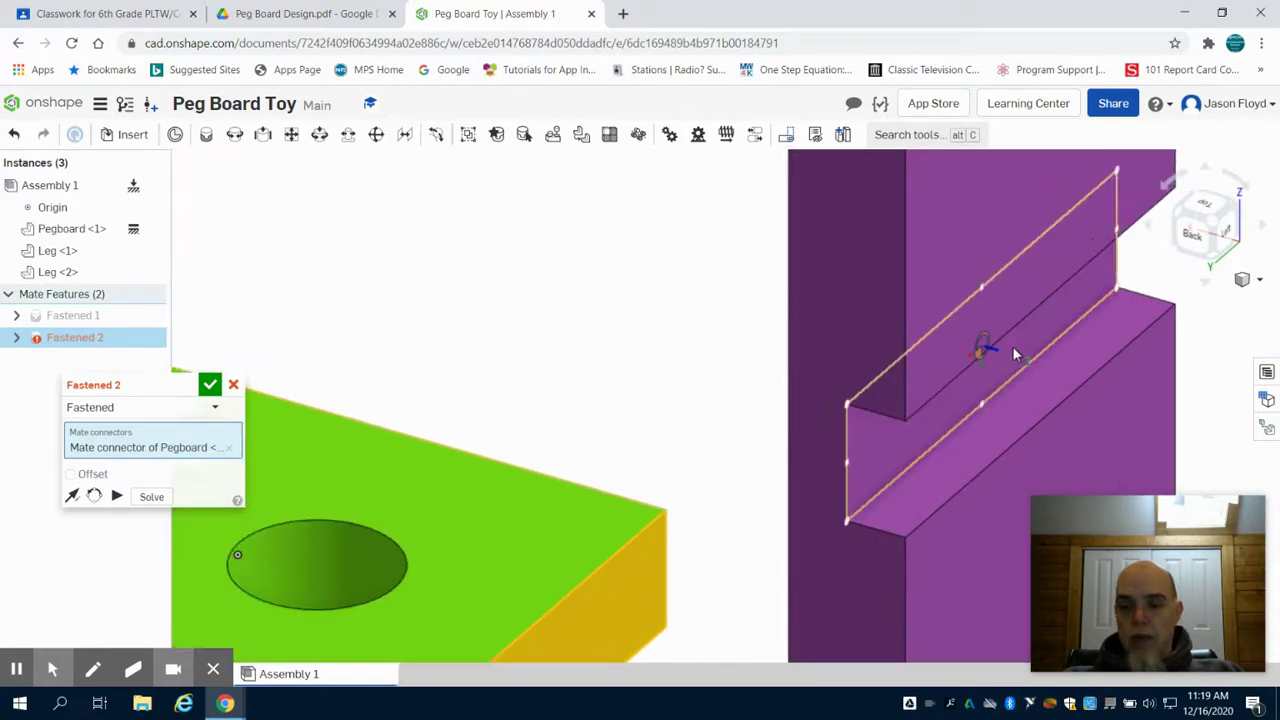
left_click(1012, 346)
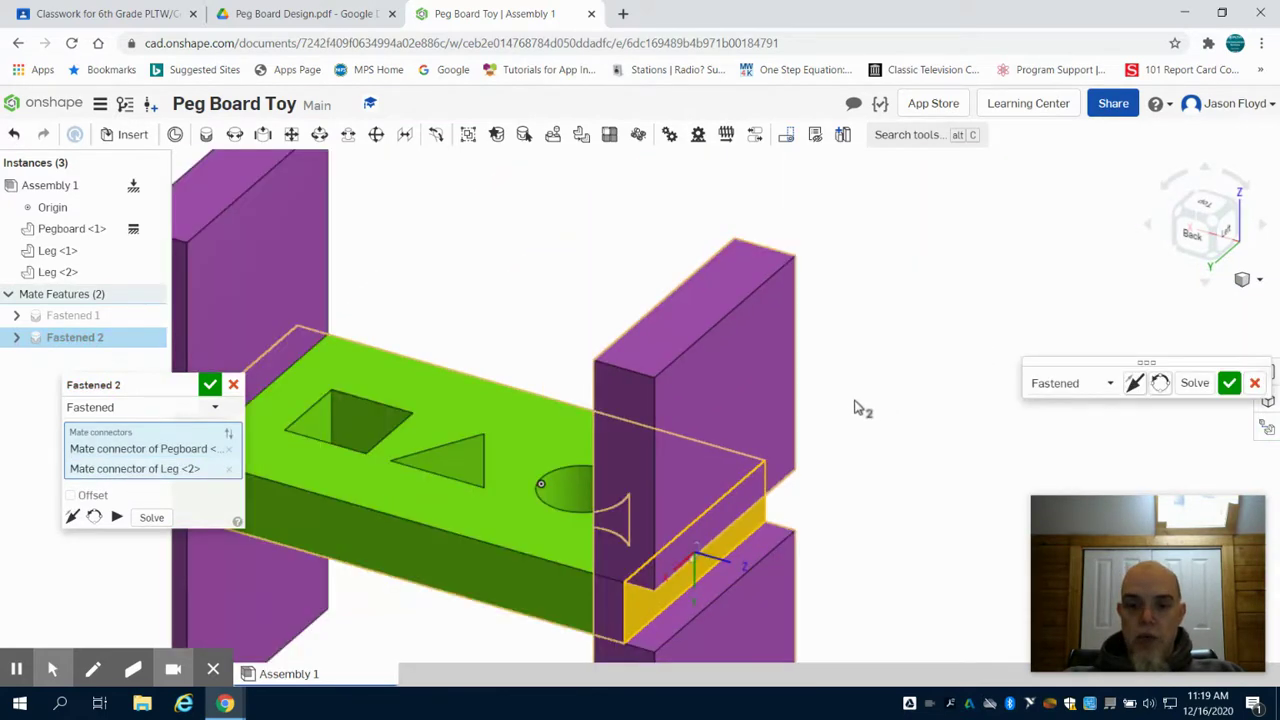
scroll(854, 402, "down", 2)
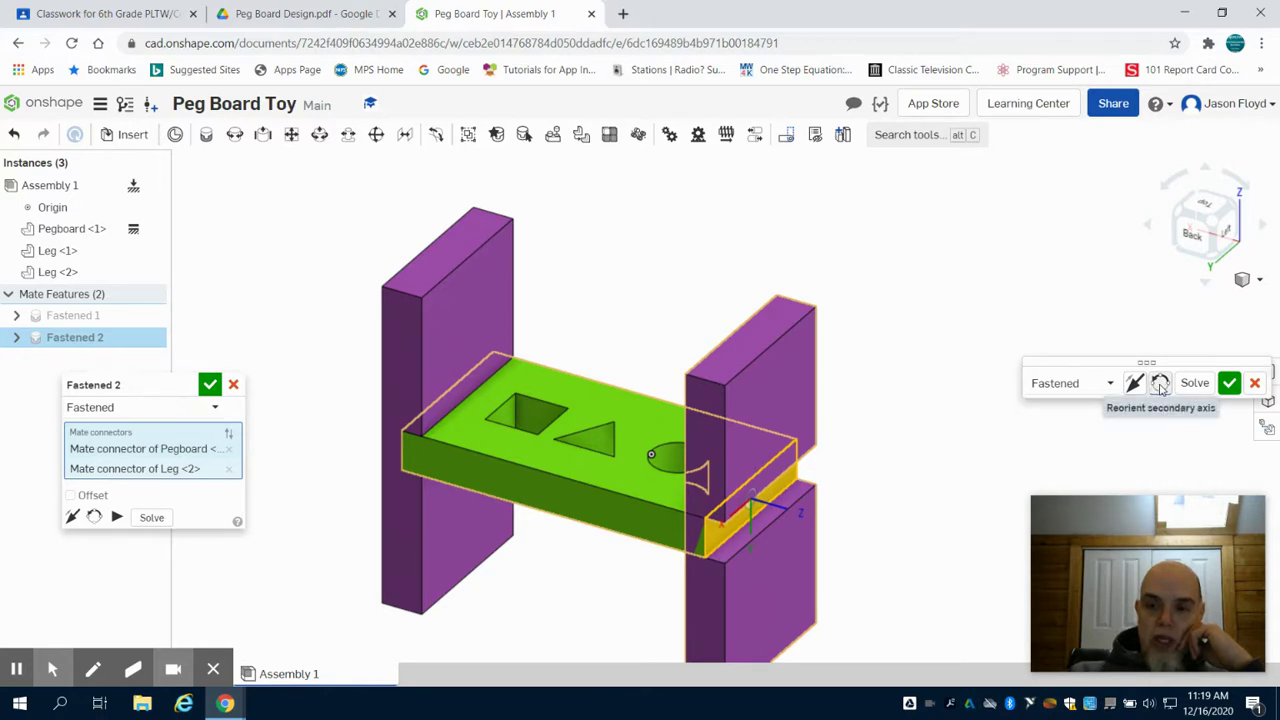
Step: Flip Fastened 2's primary axis so Leg <2> faces the pegboard, commit it, and cancel Fastened 3
left_click(1160, 386)
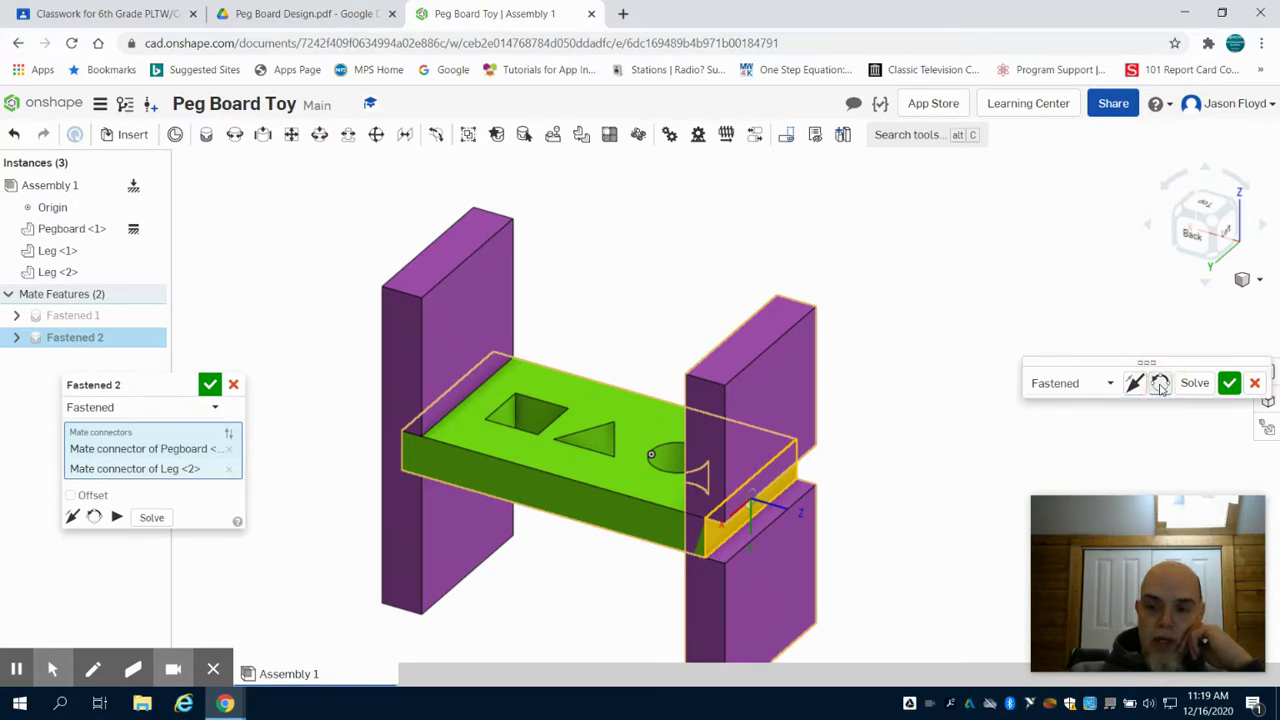
left_click(1160, 386)
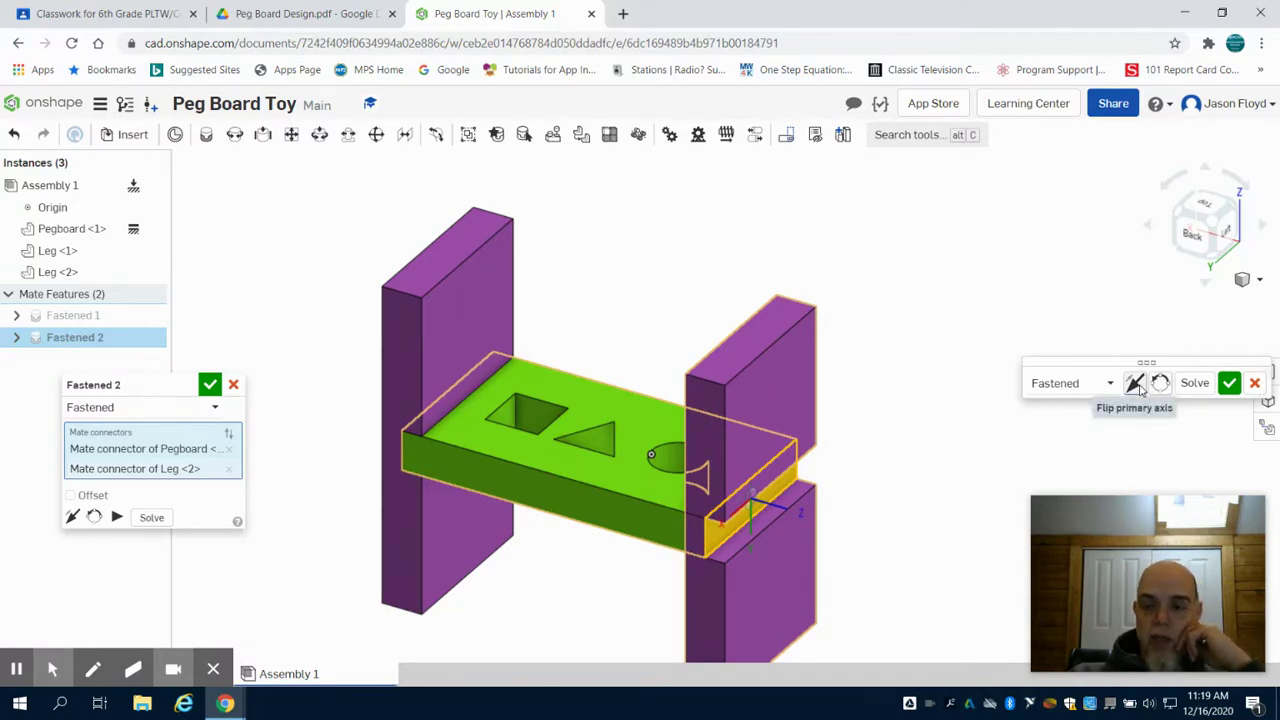
left_click(1137, 386)
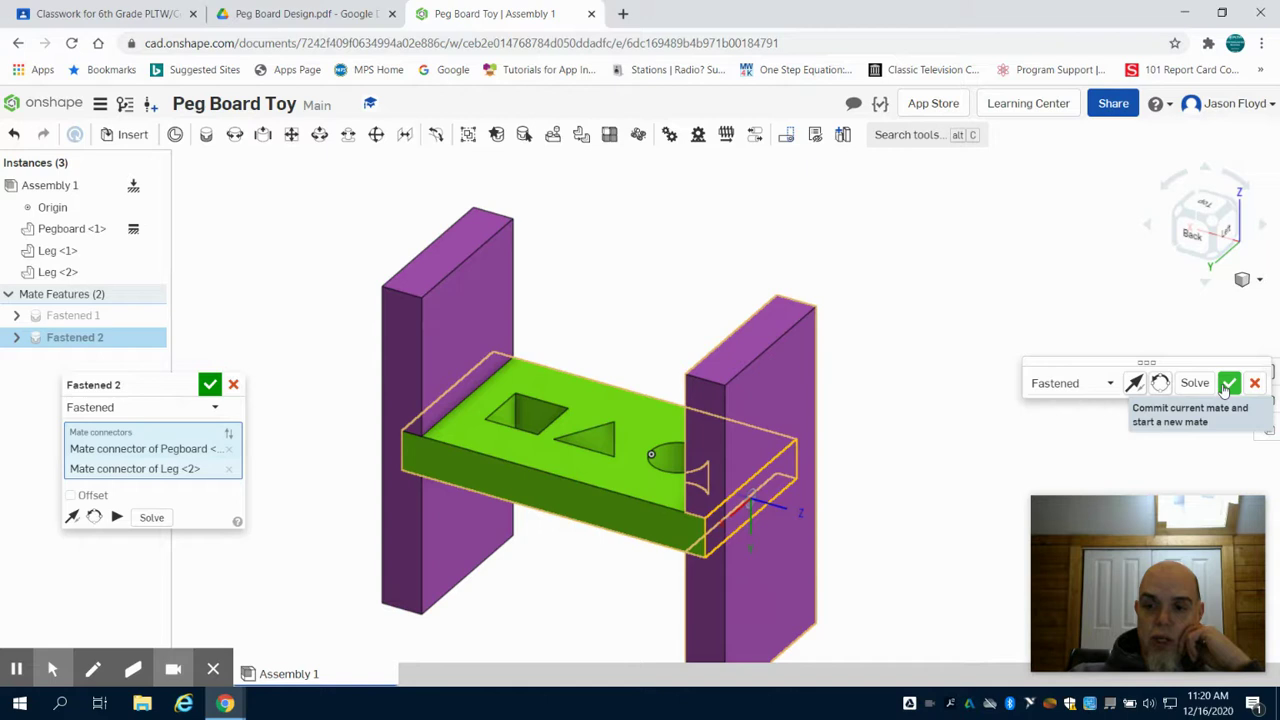
left_click(1228, 385)
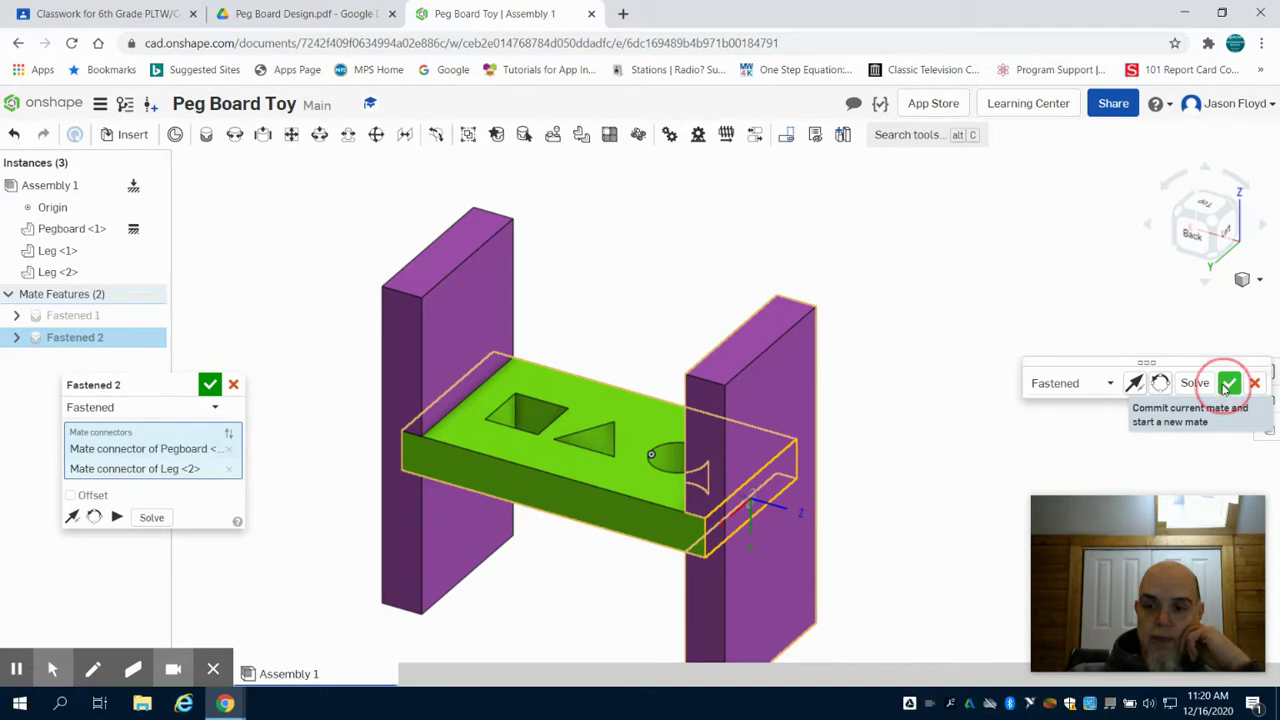
left_click(1213, 247)
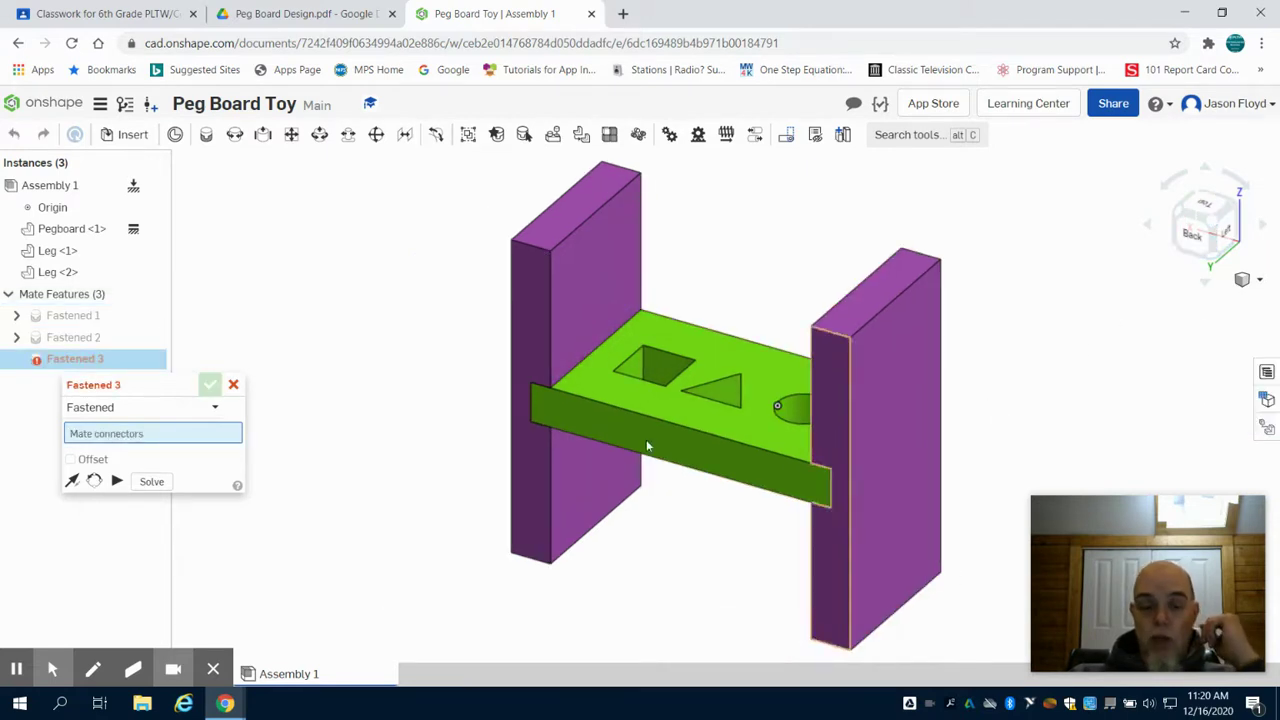
left_click(234, 385)
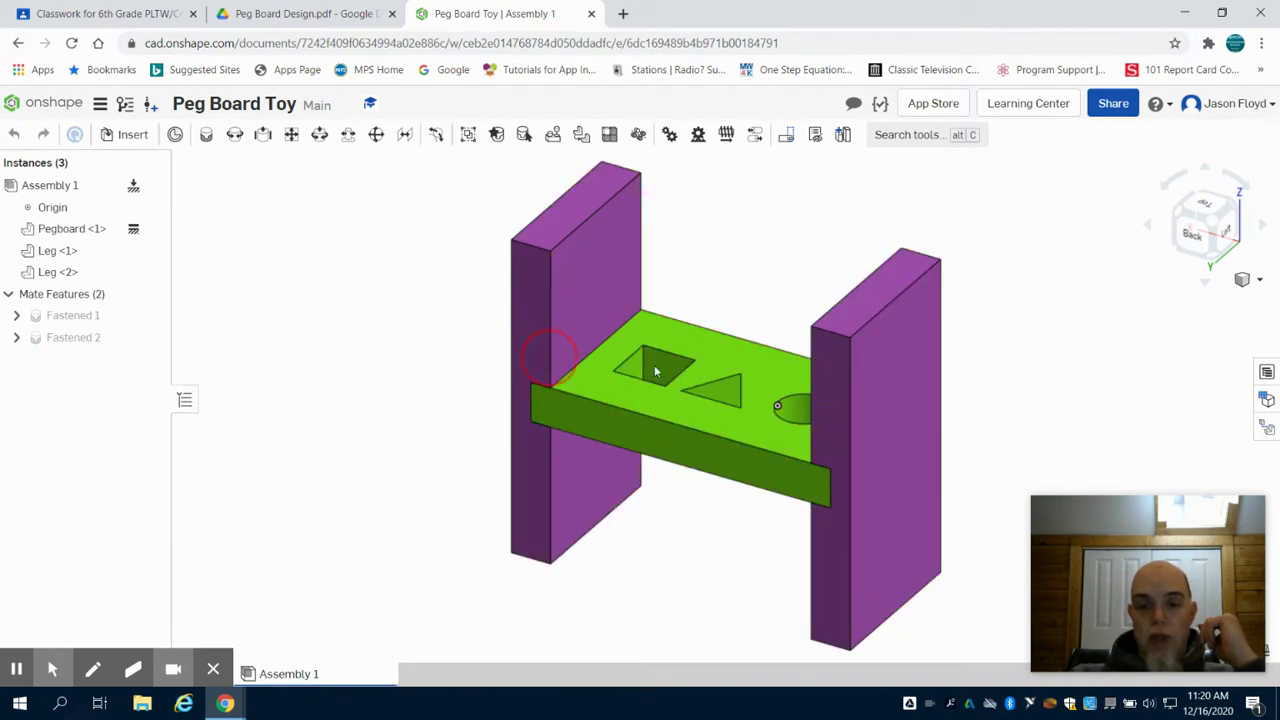
Step: Confirm the pegboard won't move when dragged, then bring up the Part Studio 1 insert list
left_click_drag(677, 402, 675, 413)
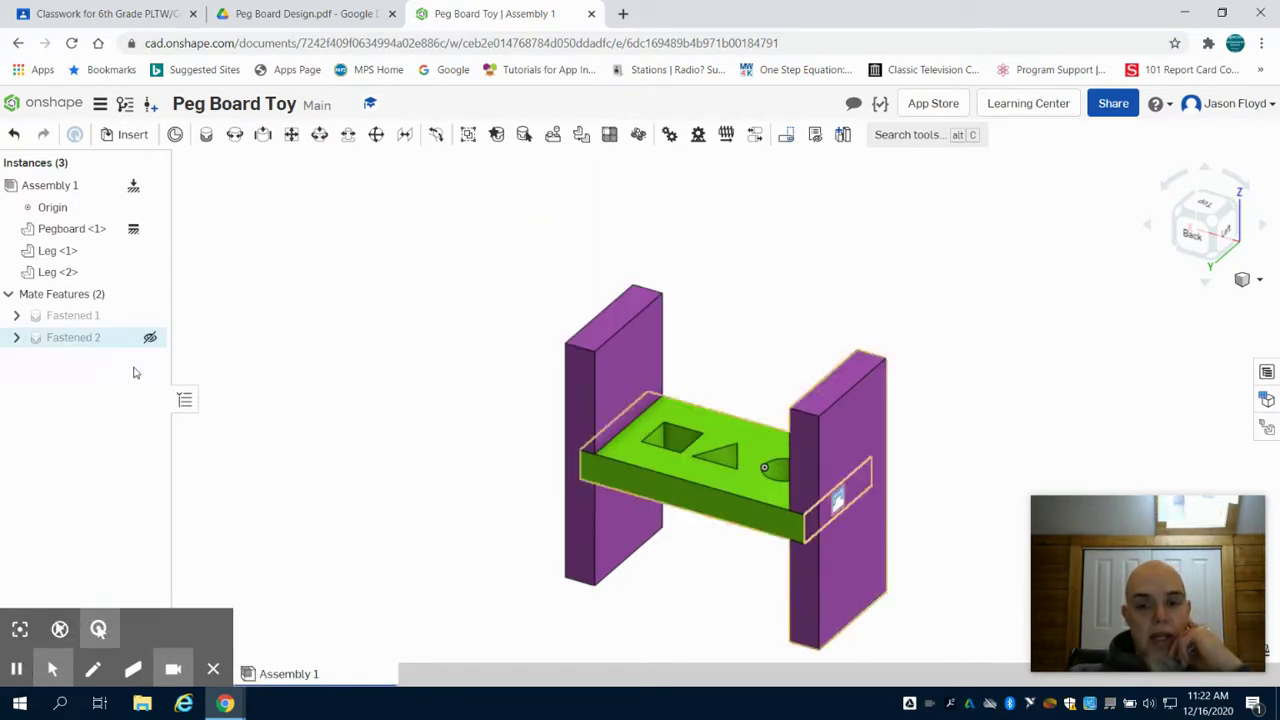
left_click(132, 135)
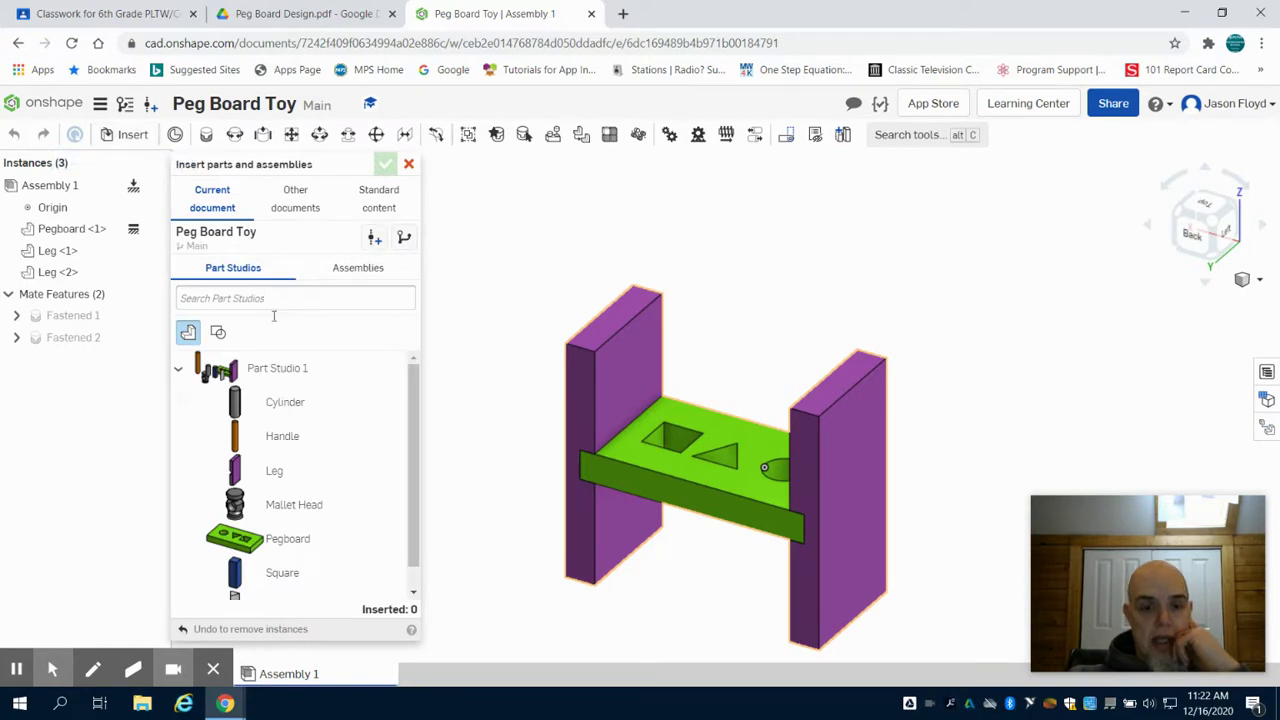
Step: Insert a Cylinder peg from Part Studio 1, standing beside the right leg
scroll(317, 397, "down", 1)
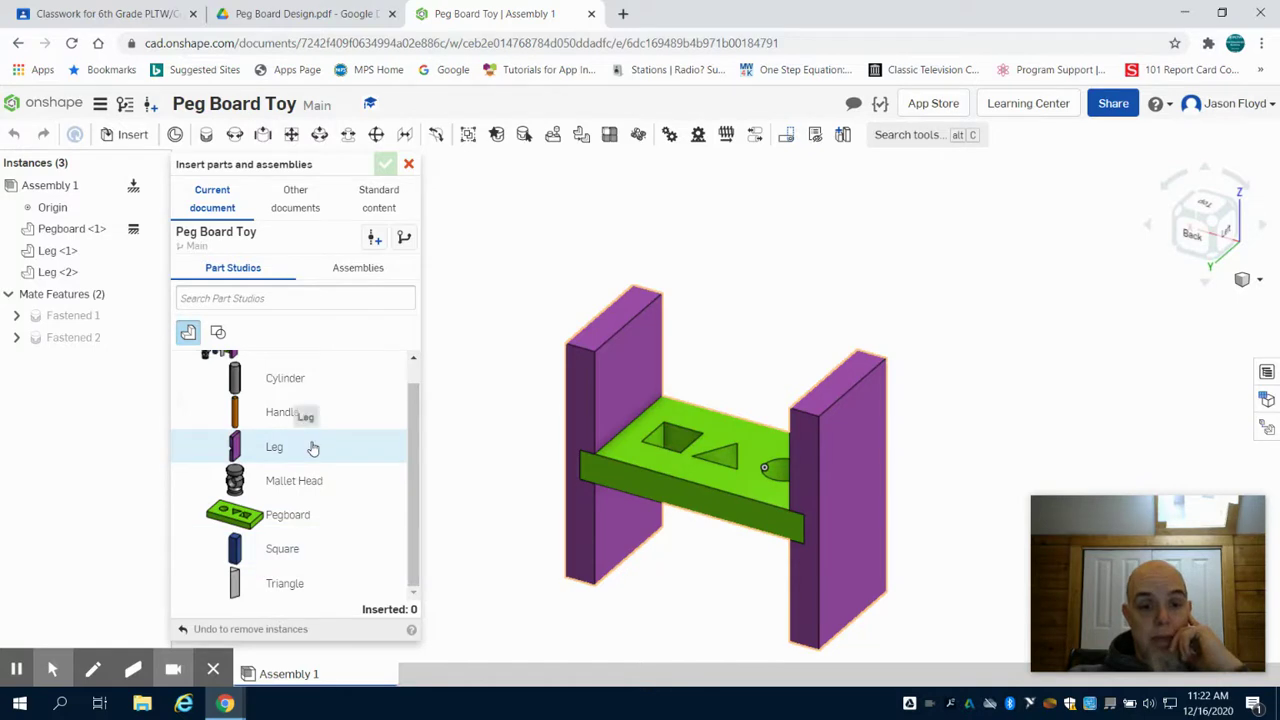
scroll(312, 449, "up", 1)
left_click(308, 414)
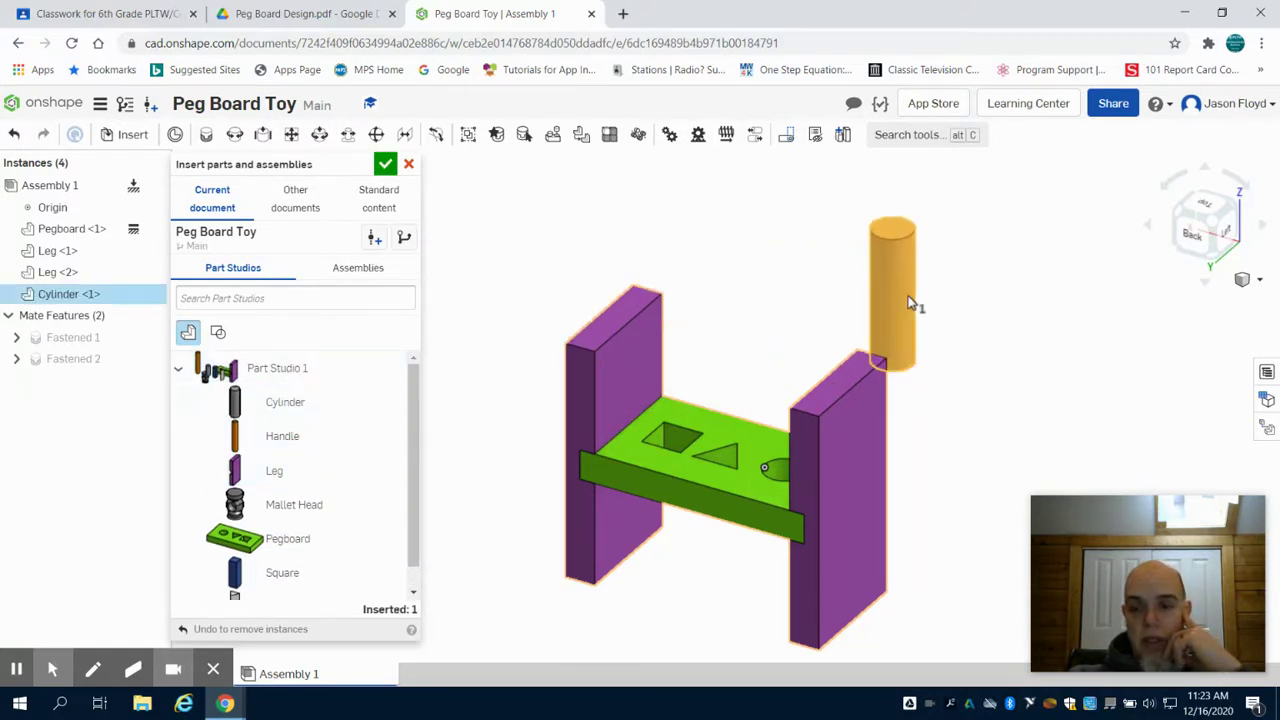
left_click(928, 300)
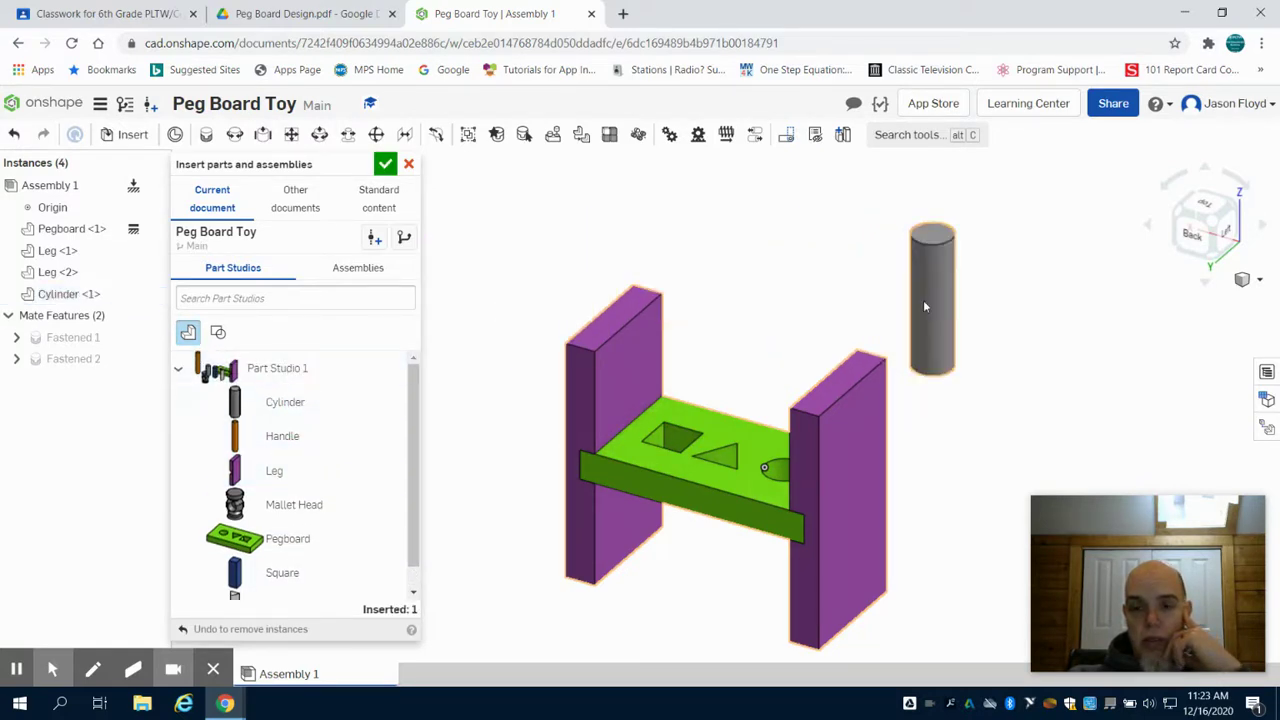
left_click(386, 164)
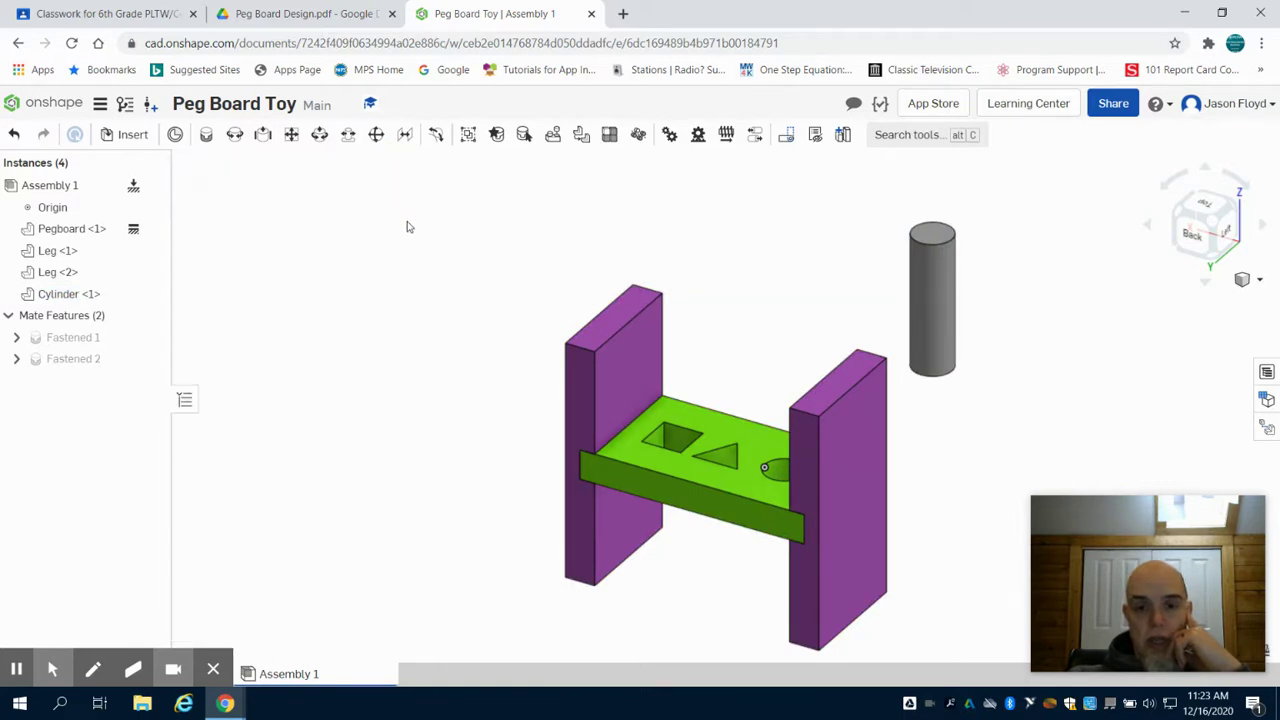
Step: Create Slider 1 between the cylinder's mate connector and the round hole's centre connector
left_click(260, 137)
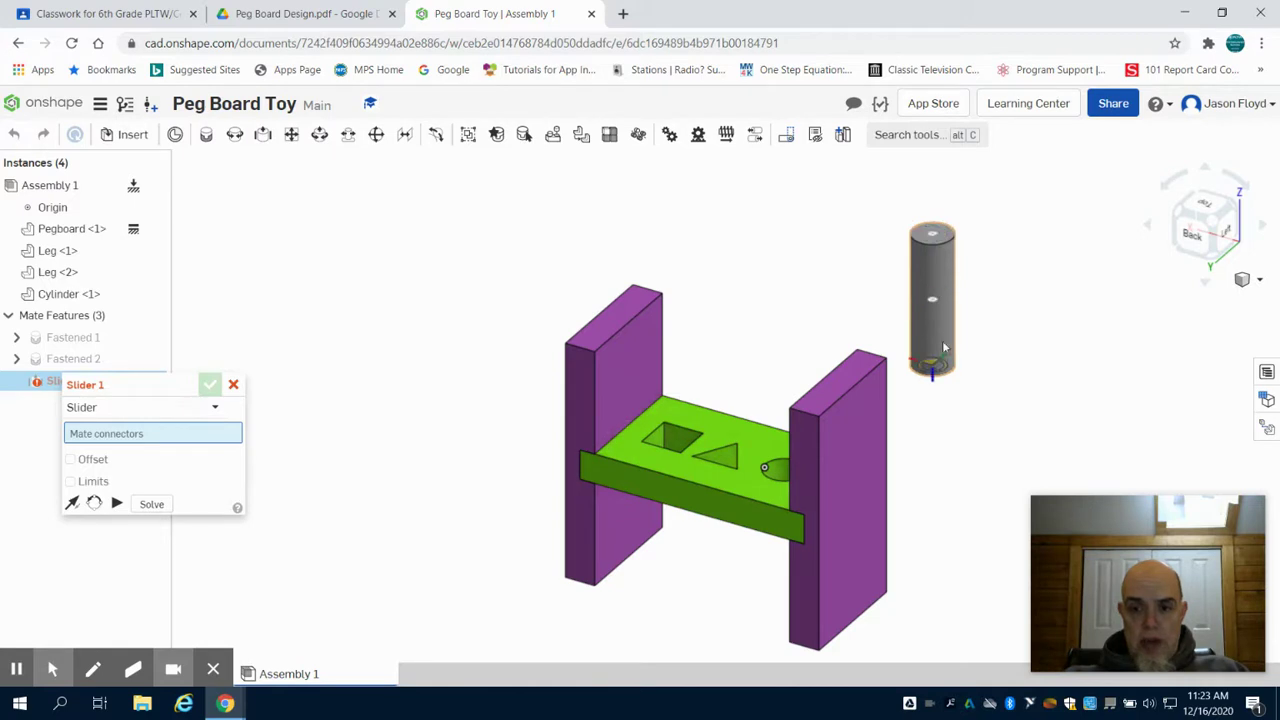
left_click(940, 308)
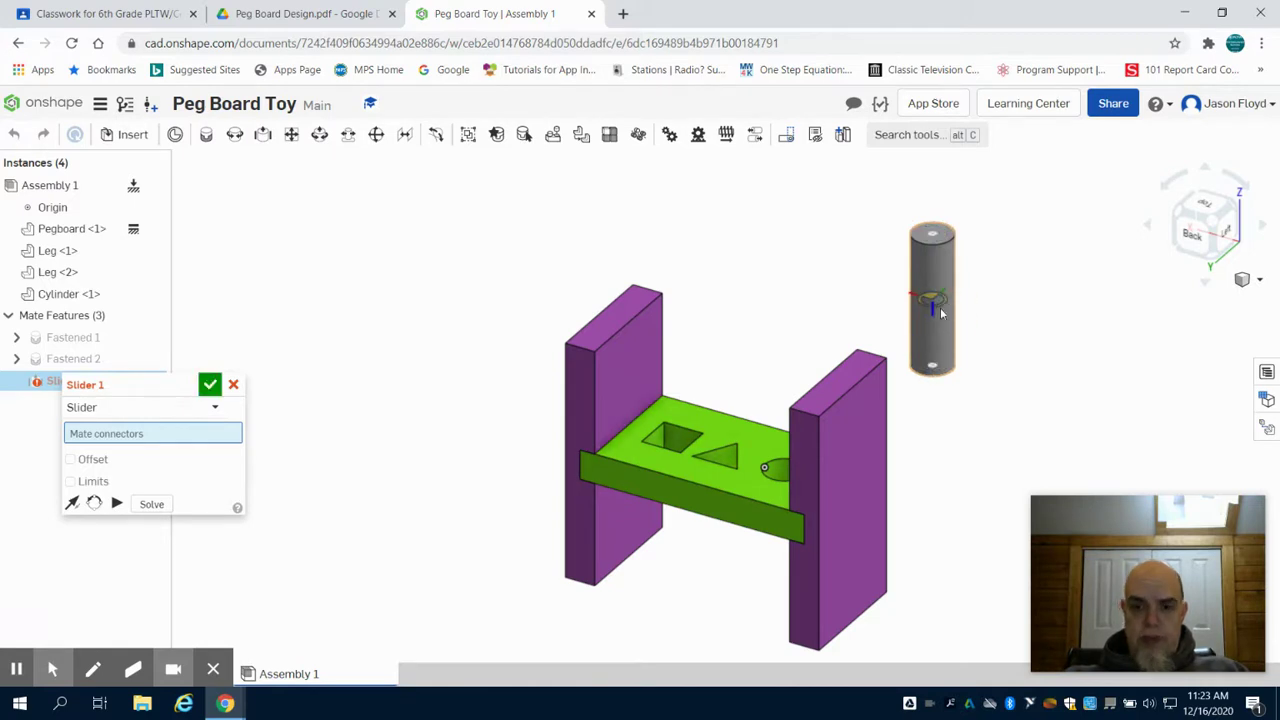
right_click_drag(789, 332, 812, 362)
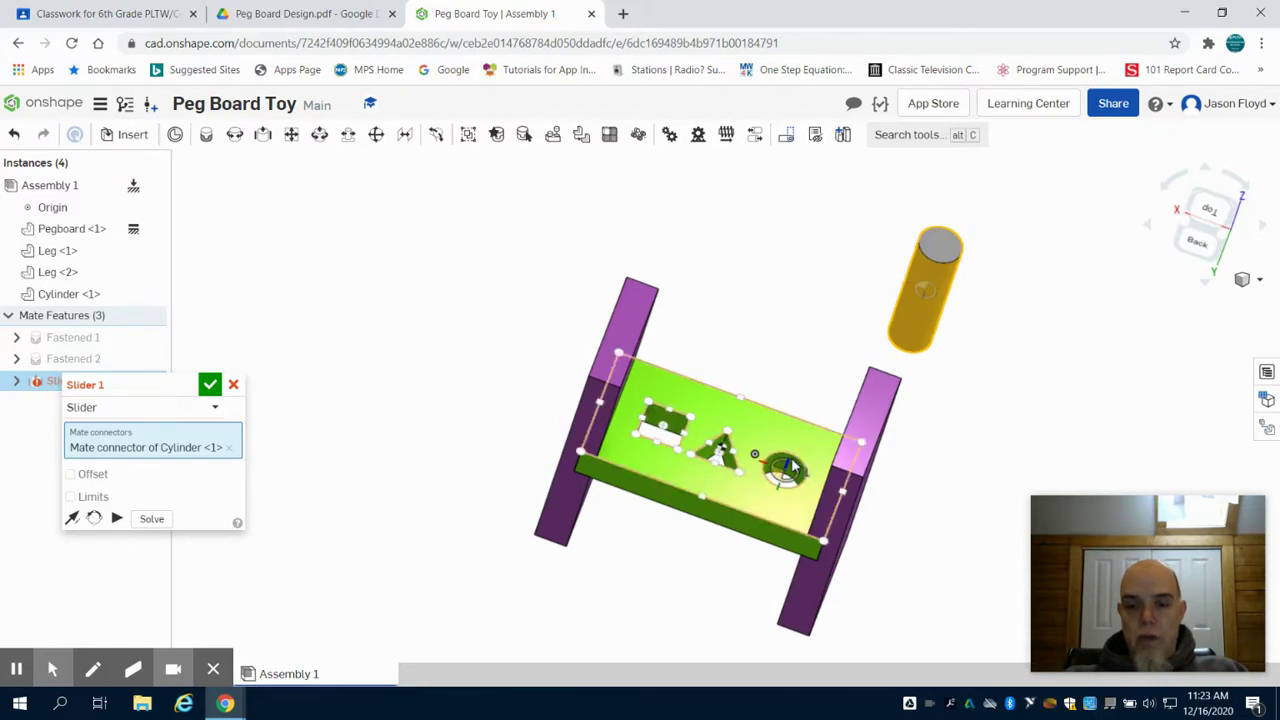
left_click(787, 469)
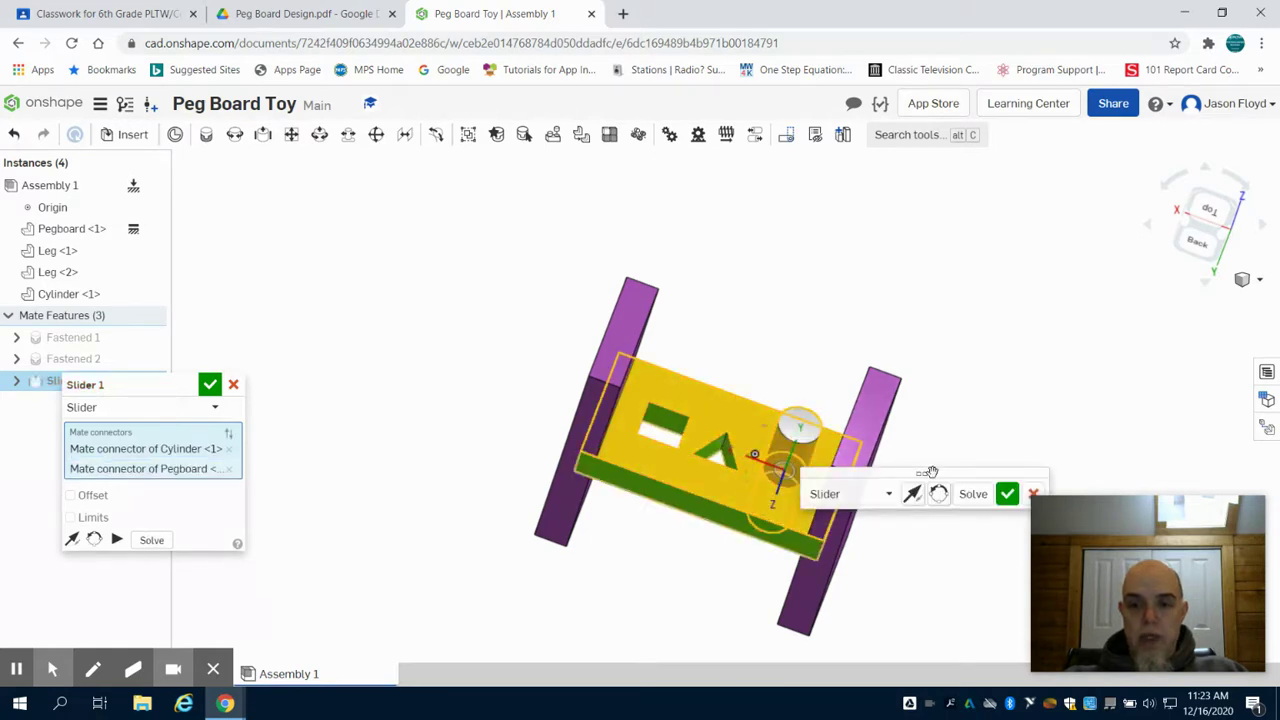
left_click(1007, 493)
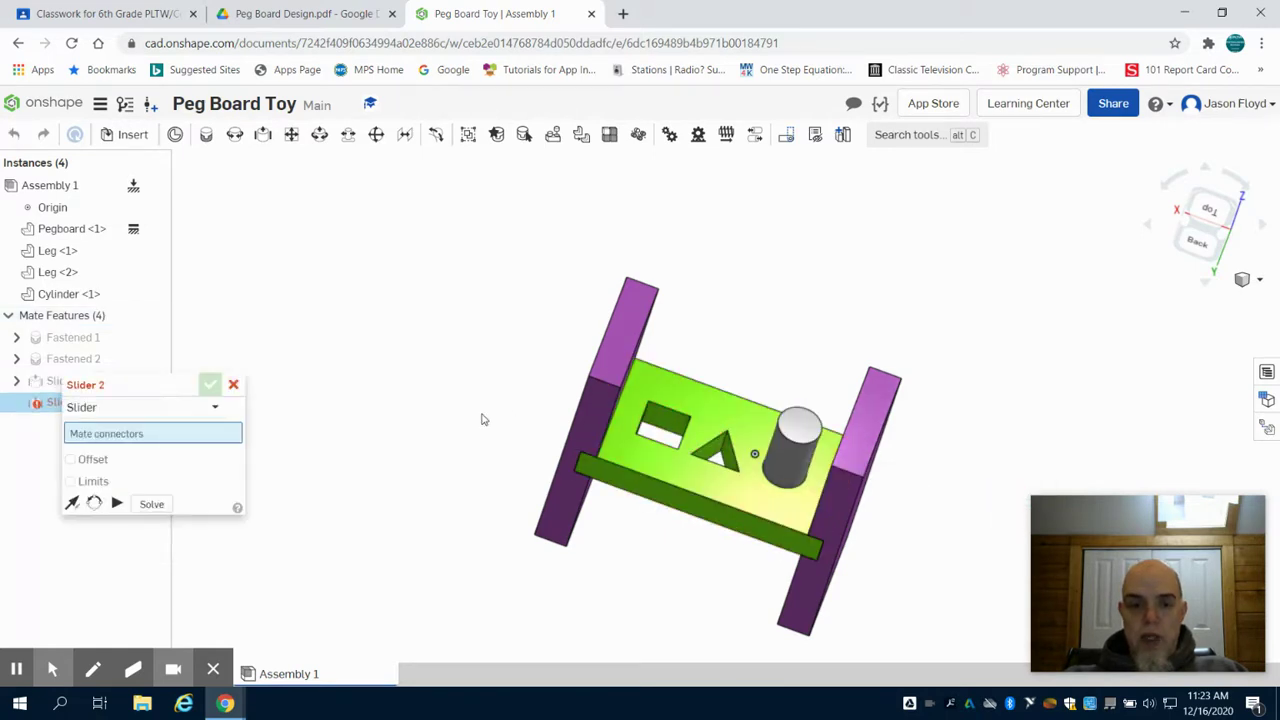
left_click(233, 384)
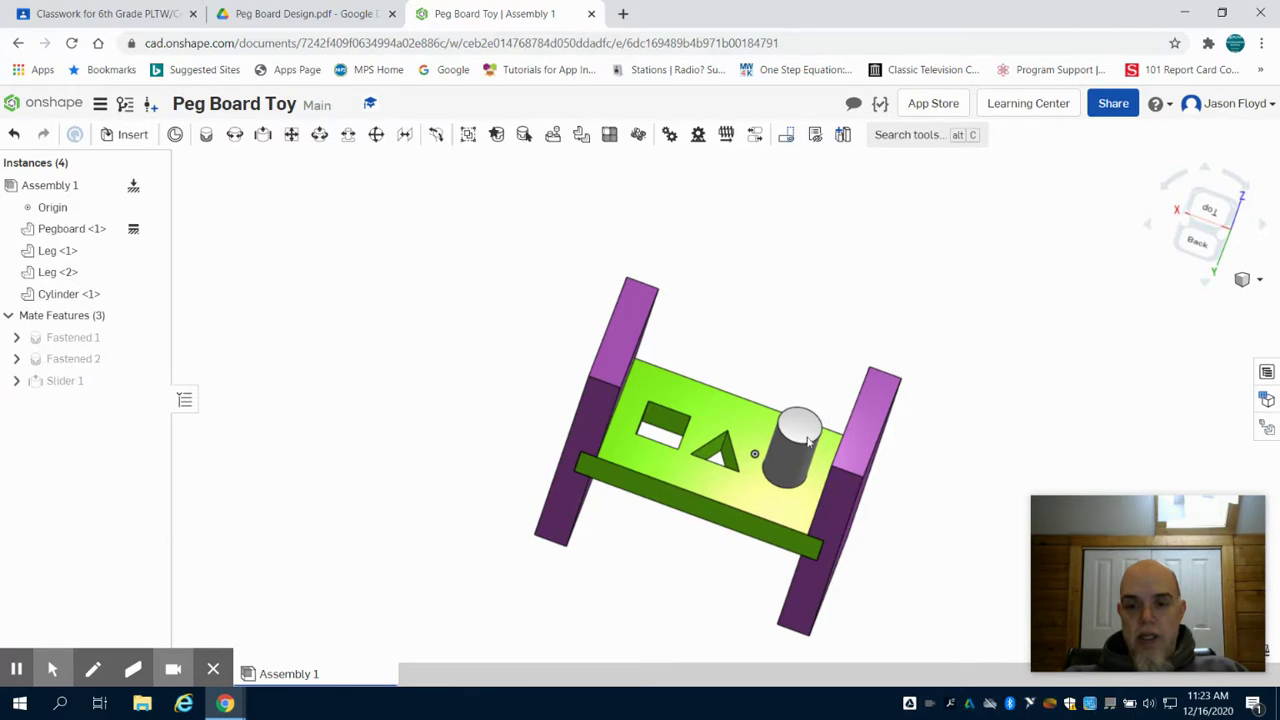
Step: Drag the cylinder peg upward along its slider axis, raising it above the round hole
left_click_drag(803, 453, 828, 394)
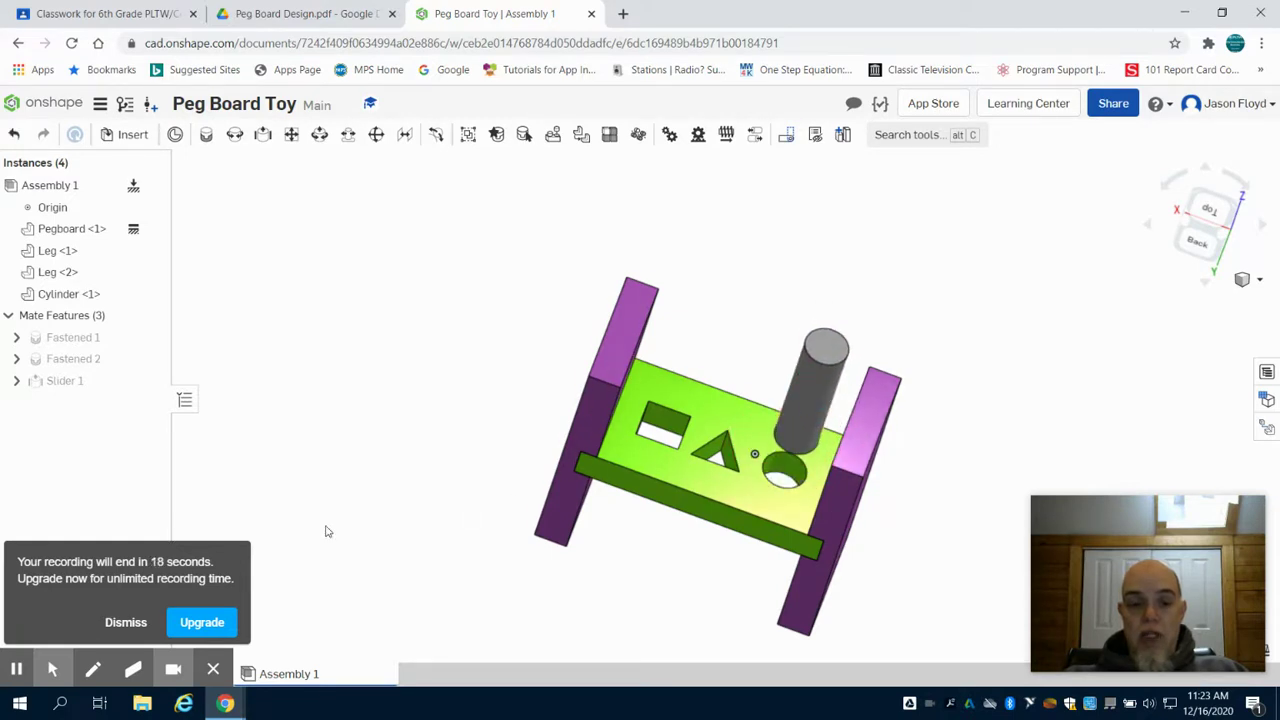